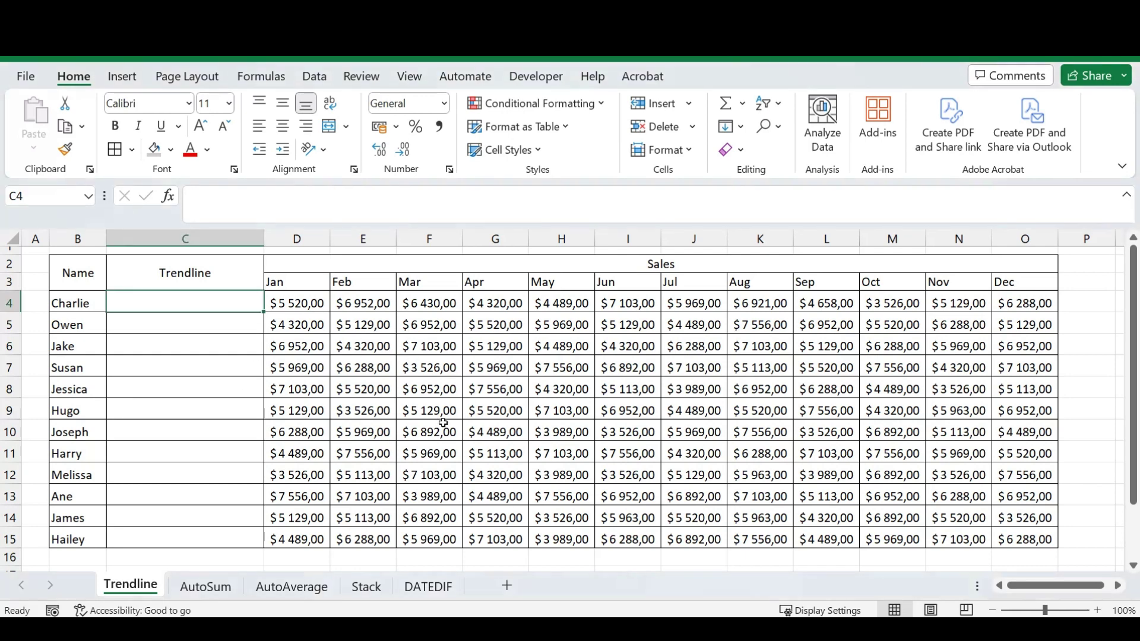
Review the monthly sales figures and the Sales heading, then select Trendline cell C4
{"action": "left_click", "coordinate": [171, 323]}
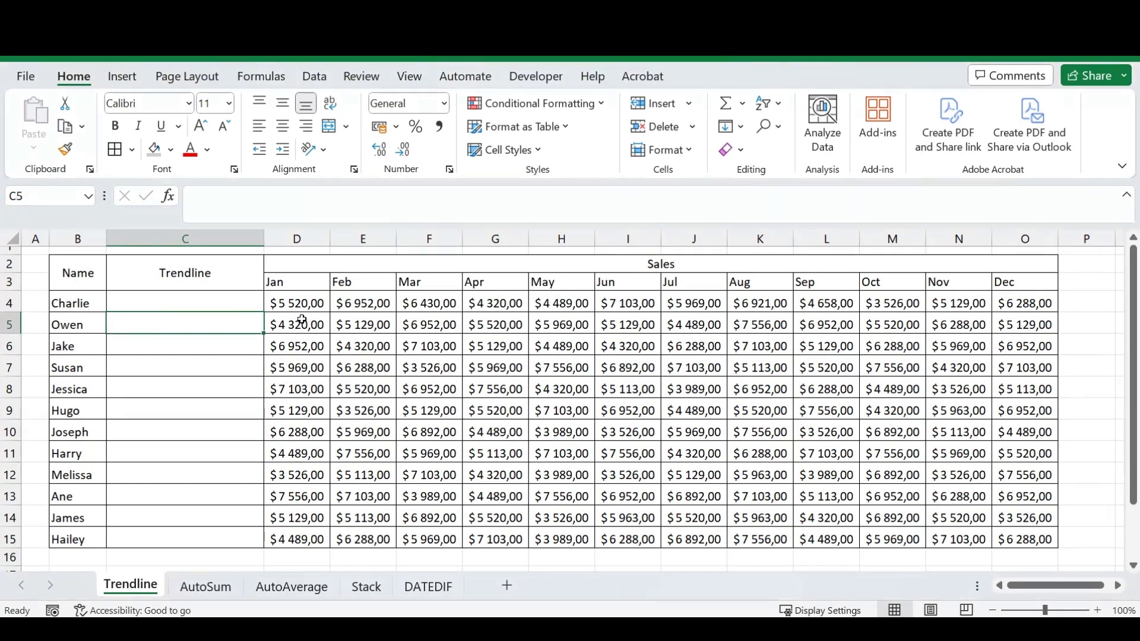
{"action": "mouse_move", "coordinate": [297, 304]}
{"action": "left_mouse_down"}
{"action": "mouse_move", "coordinate": [962, 457]}
{"action": "mouse_move", "coordinate": [1028, 537]}
{"action": "left_mouse_up"}
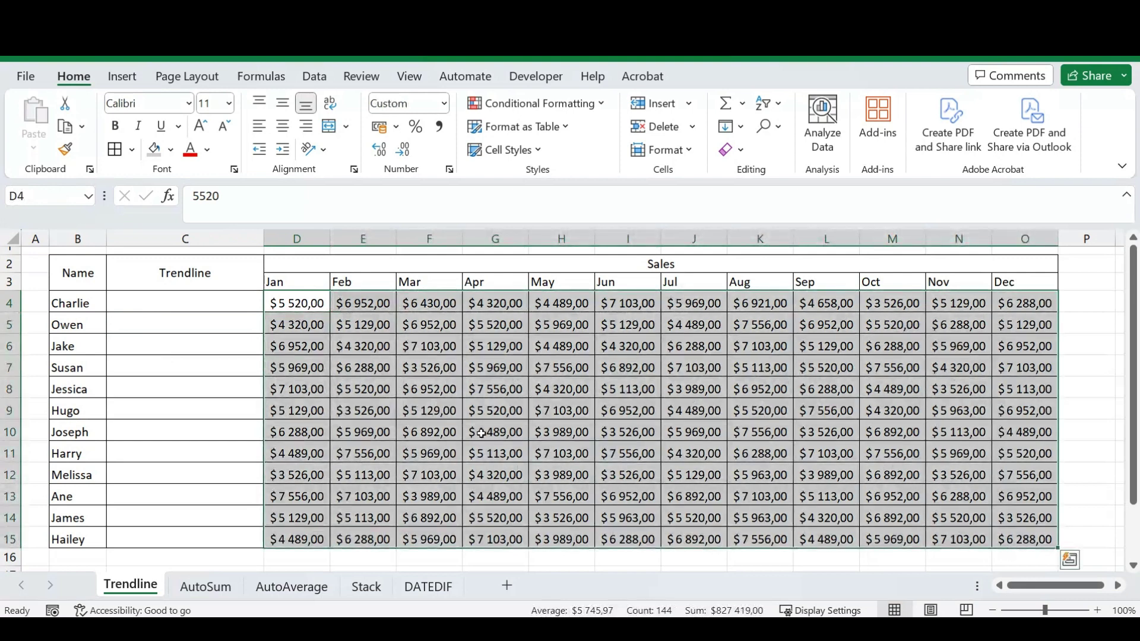
{"action": "left_click", "coordinate": [438, 371]}
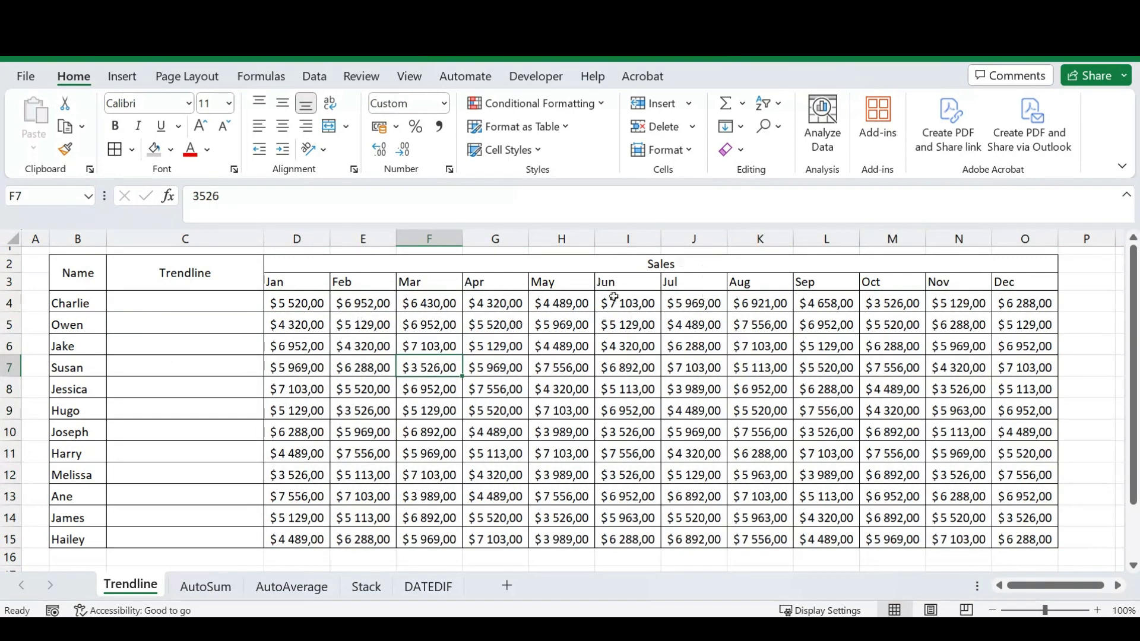
{"action": "left_click", "coordinate": [642, 268]}
{"action": "left_click", "coordinate": [203, 301]}
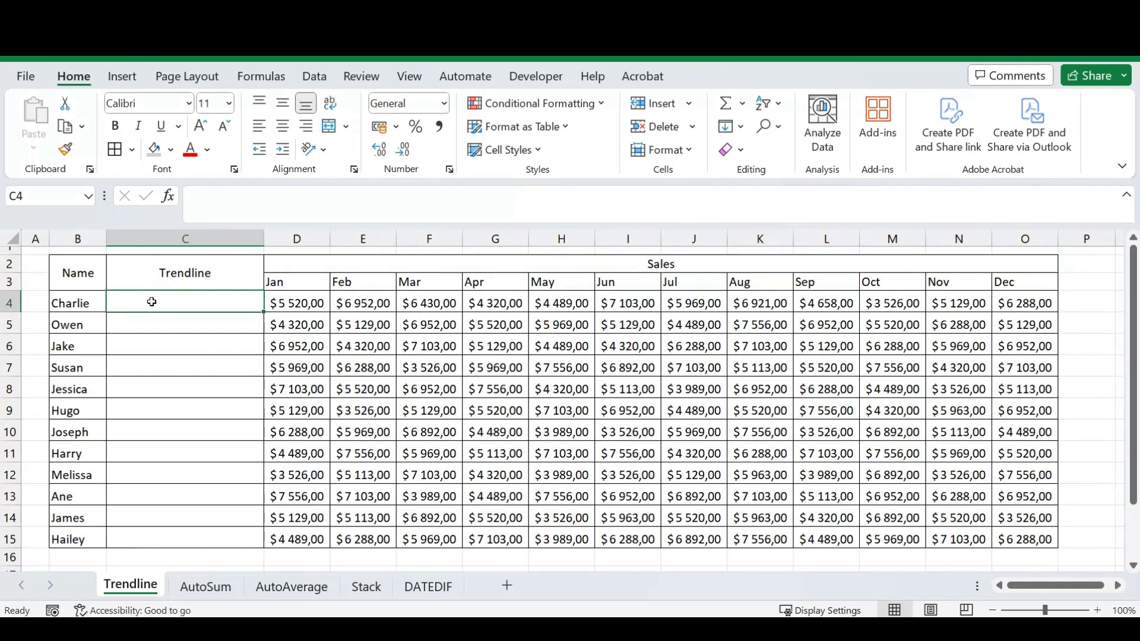
Insert a line sparkline for C4 using D4:O4 as its data range
{"action": "left_click", "coordinate": [119, 78]}
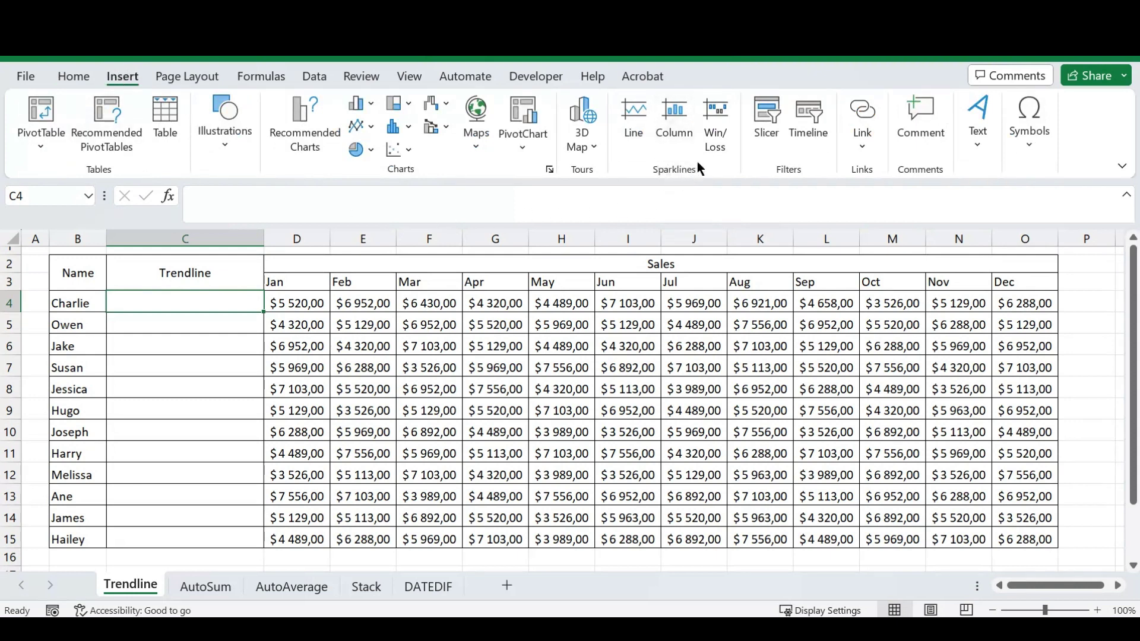
{"action": "left_click", "coordinate": [636, 111]}
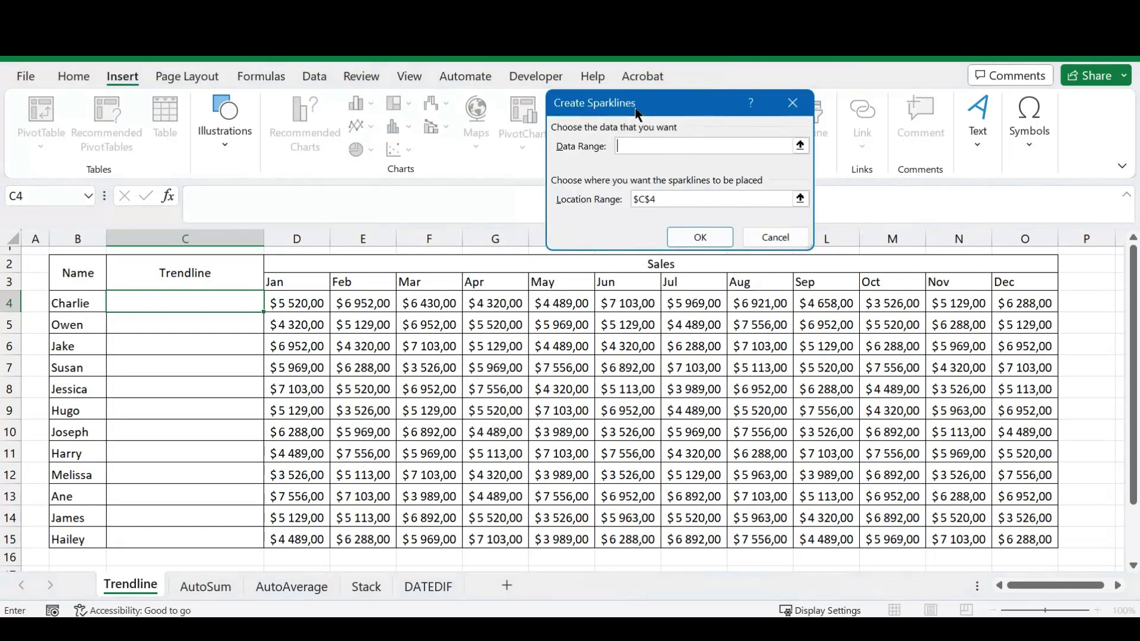
{"action": "left_click_drag", "start_coordinate": [680, 107], "coordinate": [523, 106]}
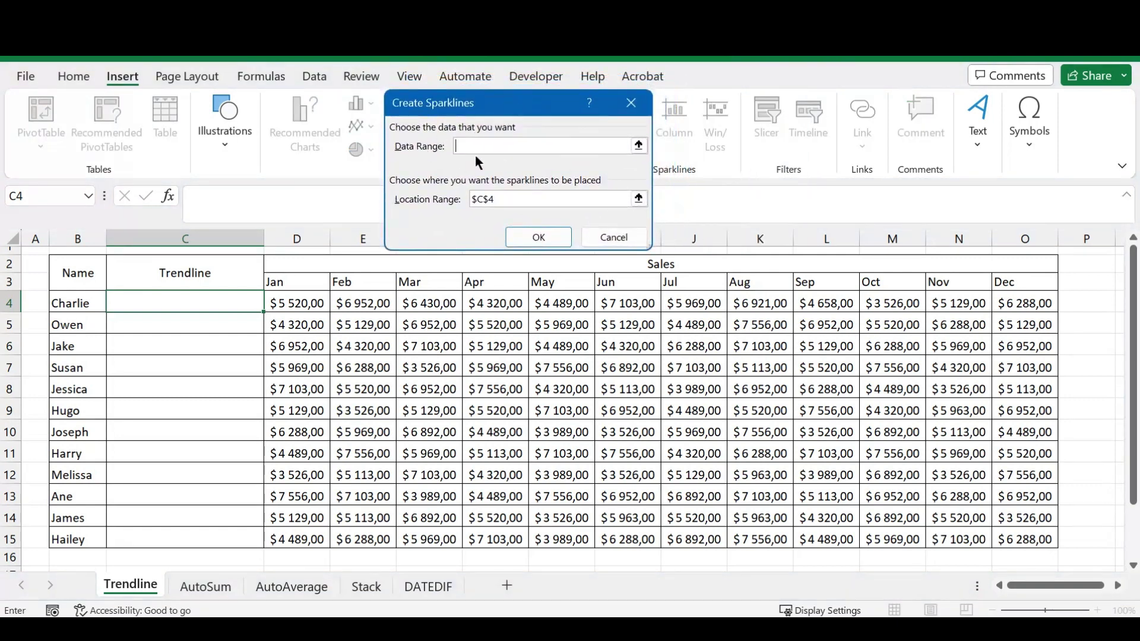
{"action": "left_click_drag", "start_coordinate": [300, 302], "coordinate": [1019, 304]}
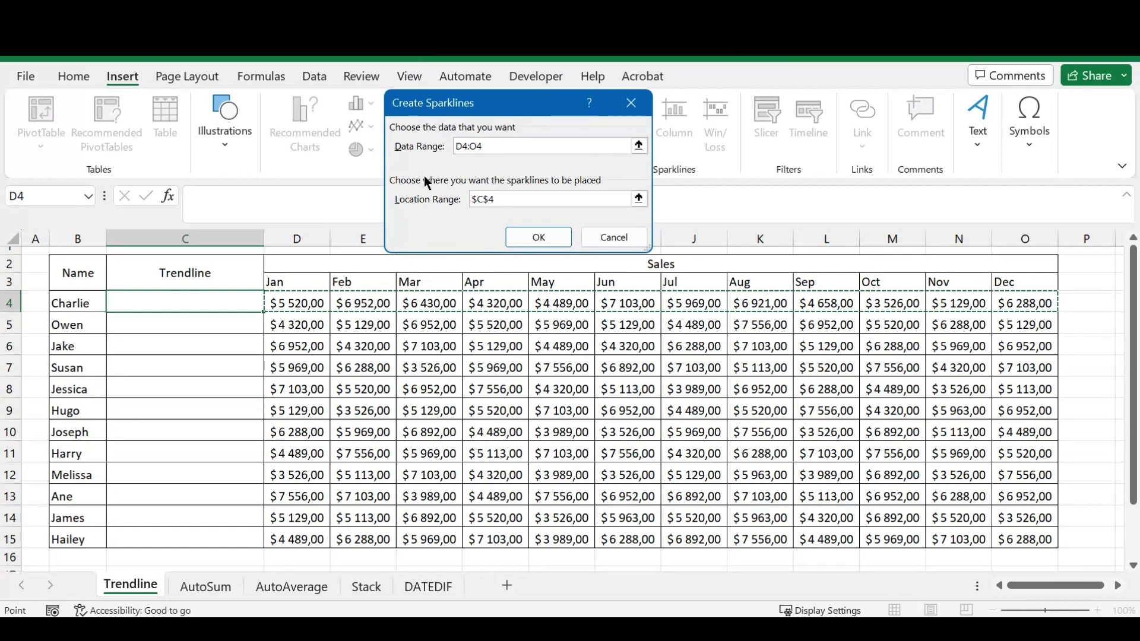
Create the C4 sparkline and fill it down the Trendline column through C15
{"action": "left_click", "coordinate": [542, 235]}
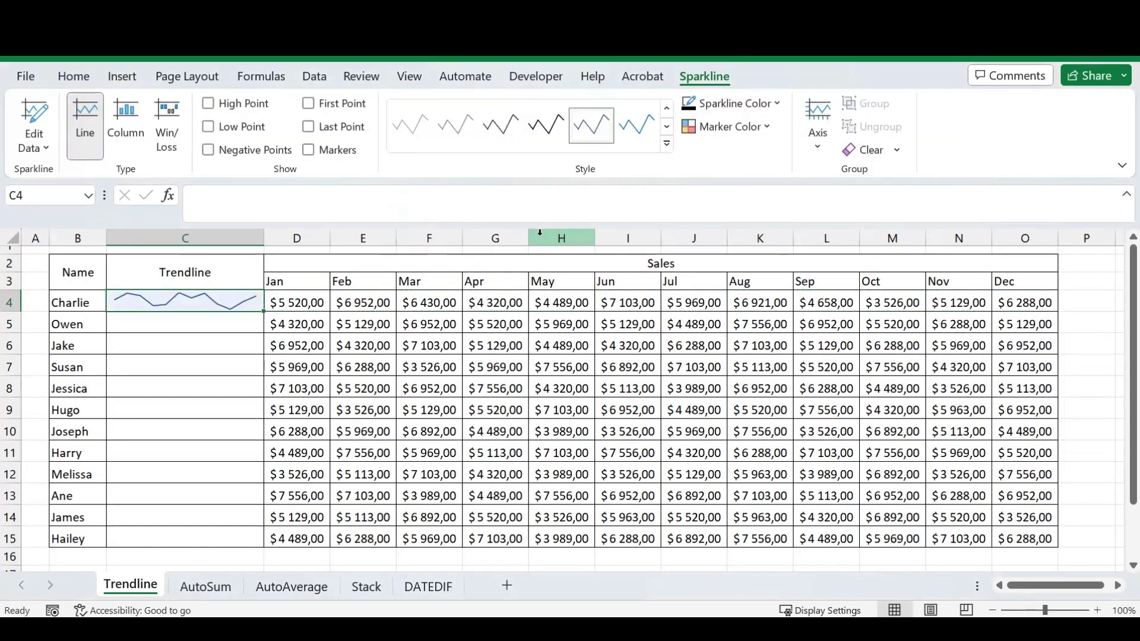
{"action": "left_click", "coordinate": [310, 321]}
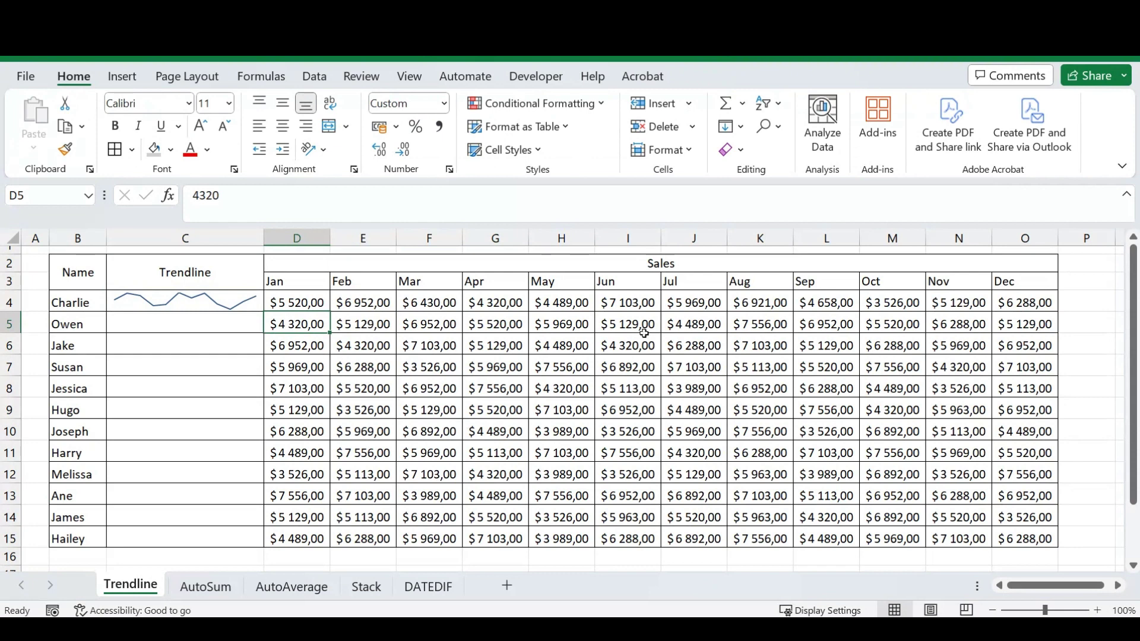
{"action": "left_click_drag", "start_coordinate": [323, 304], "coordinate": [997, 539]}
{"action": "left_click", "coordinate": [219, 316]}
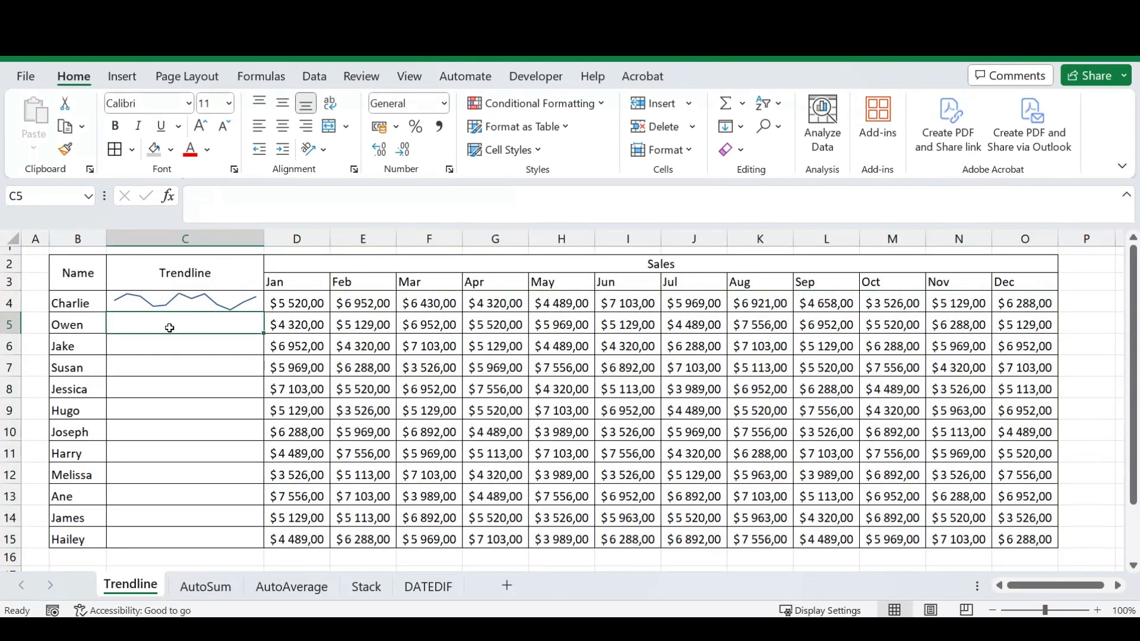
{"action": "left_click", "coordinate": [225, 305]}
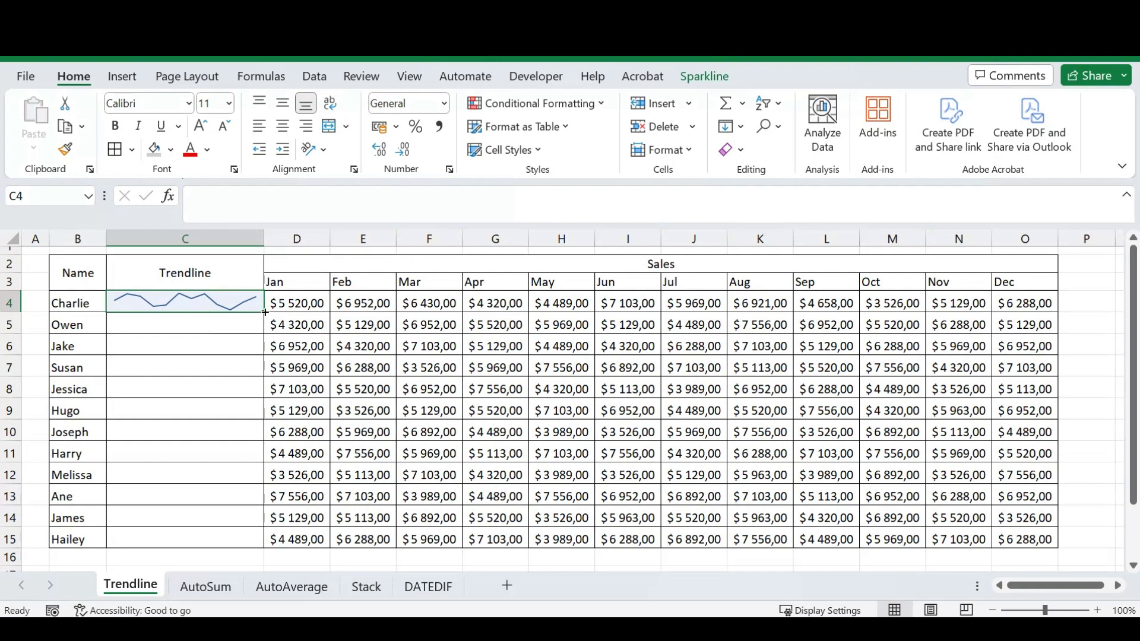
{"action": "left_click_drag", "start_coordinate": [265, 312], "coordinate": [249, 541]}
{"action": "left_click", "coordinate": [402, 345]}
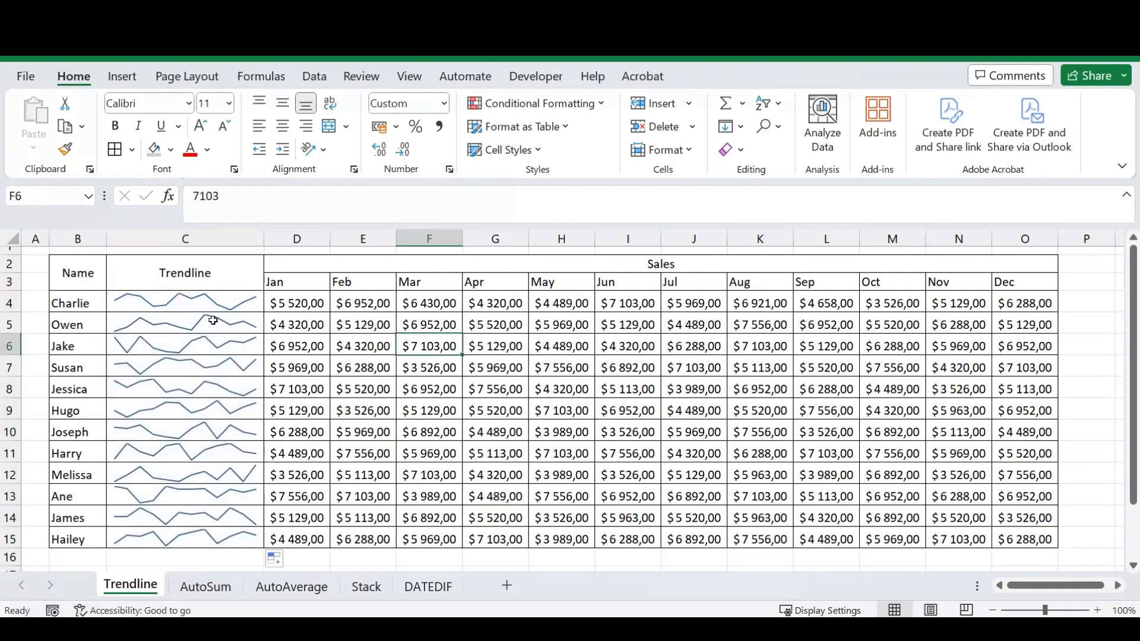
{"action": "left_click", "coordinate": [576, 365]}
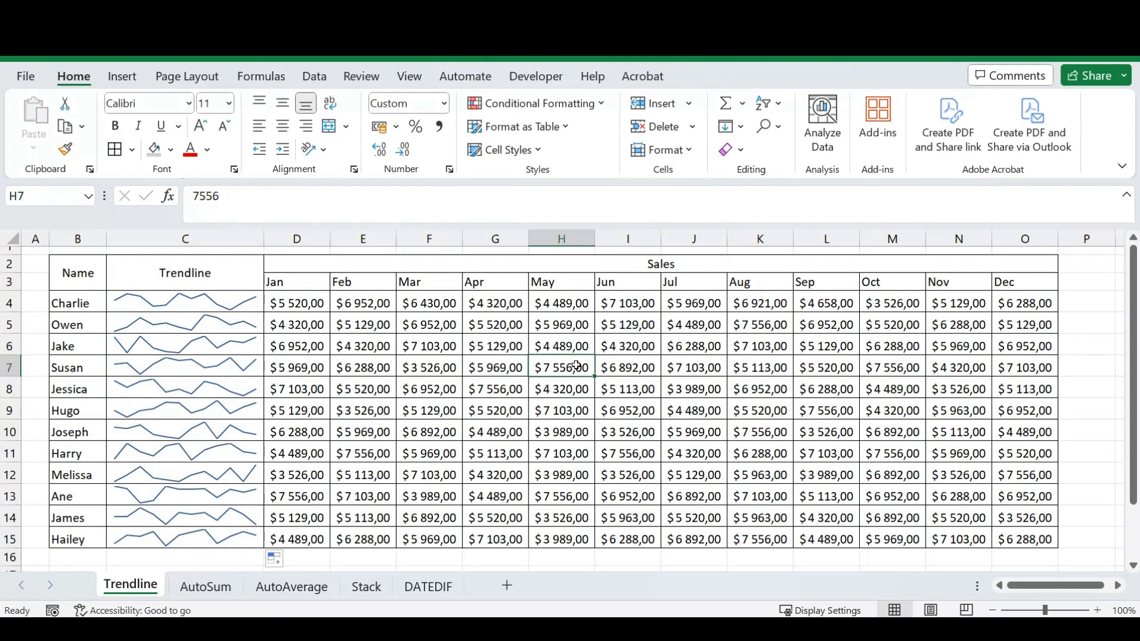
{"action": "left_click", "coordinate": [310, 301]}
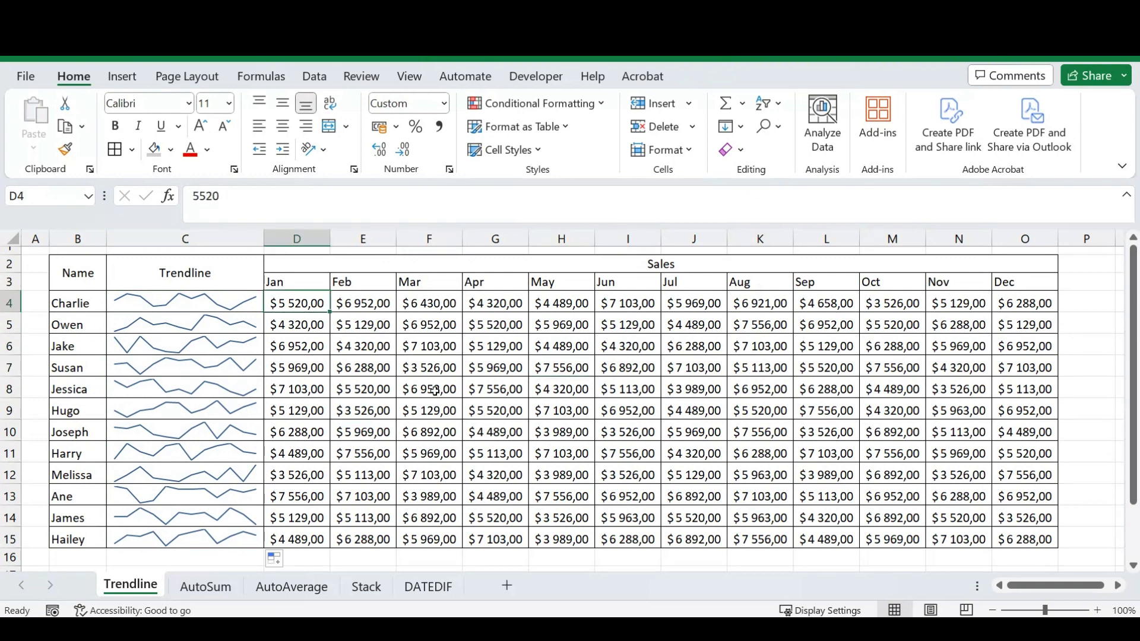
{"action": "type", "text": "0"}
{"action": "key", "text": "Return"}
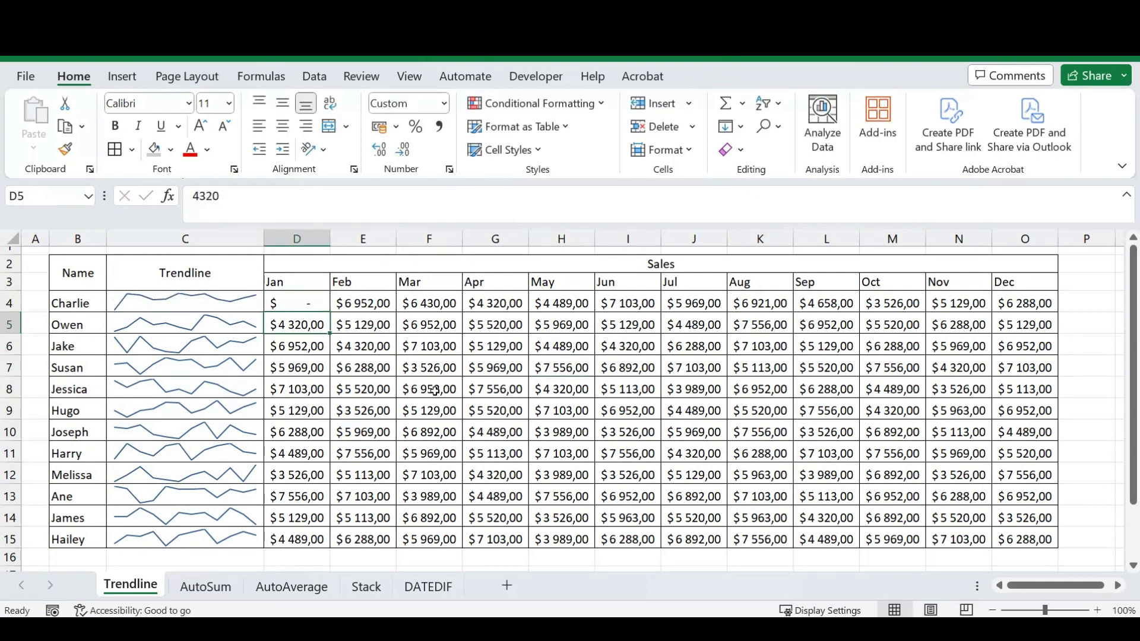
{"action": "key", "text": "Up"}
{"action": "key", "text": "Right"}
{"action": "type", "text": "0"}
{"action": "key", "text": "Tab"}
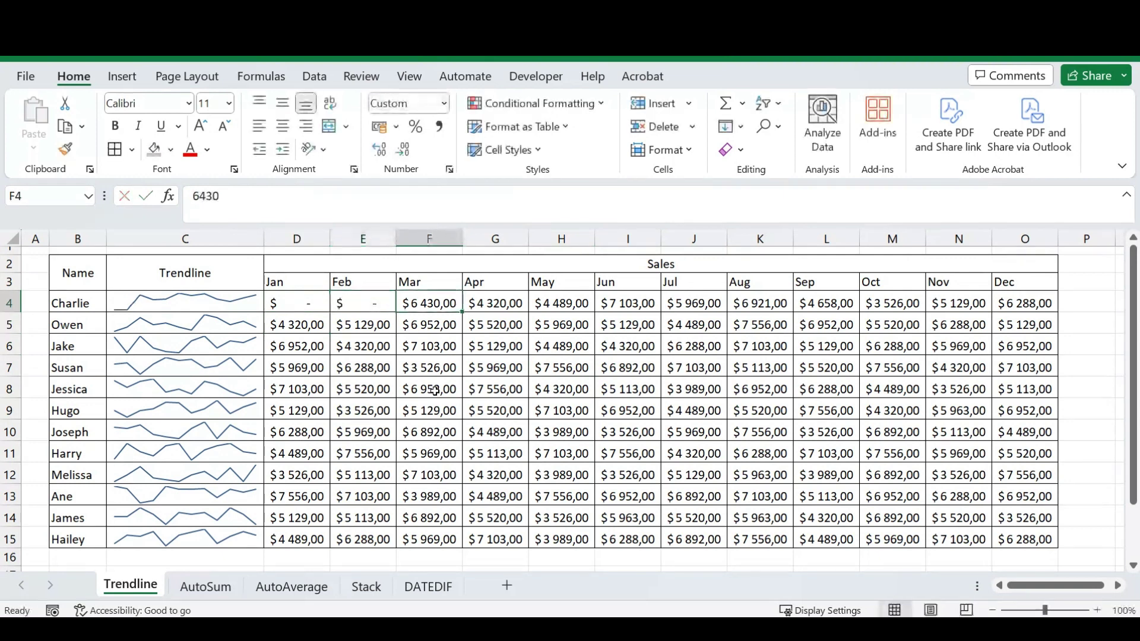
{"action": "type", "text": "0"}
{"action": "key", "text": "Tab"}
{"action": "type", "text": "0"}
{"action": "key", "text": "Tab"}
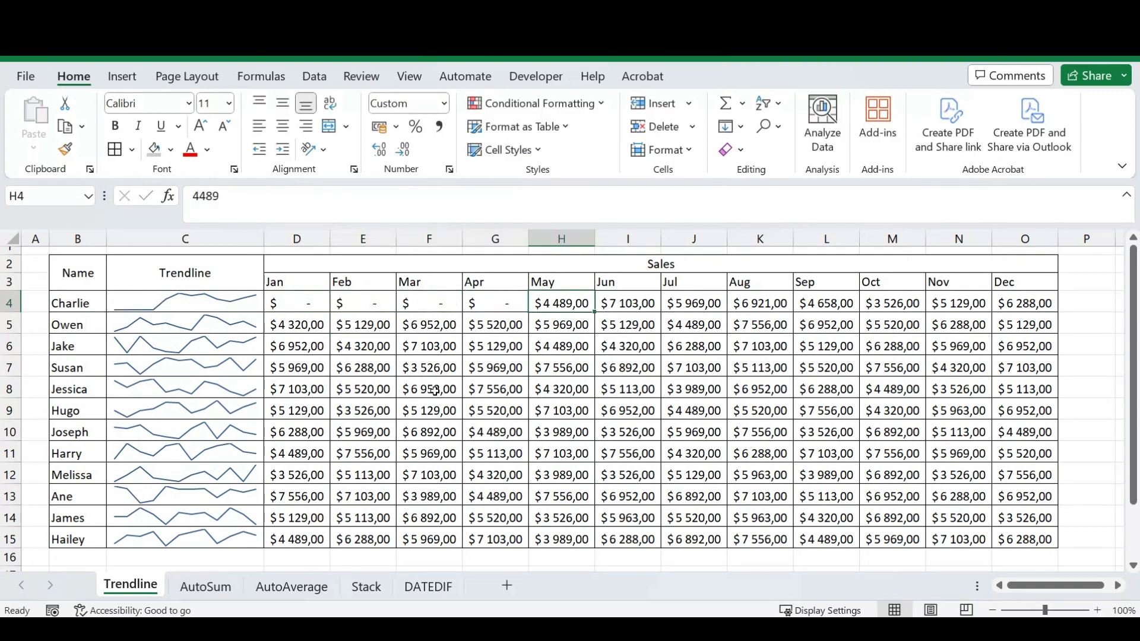
{"action": "key", "text": "Left"}
{"action": "key", "text": "Left"}
{"action": "key", "text": "Left"}
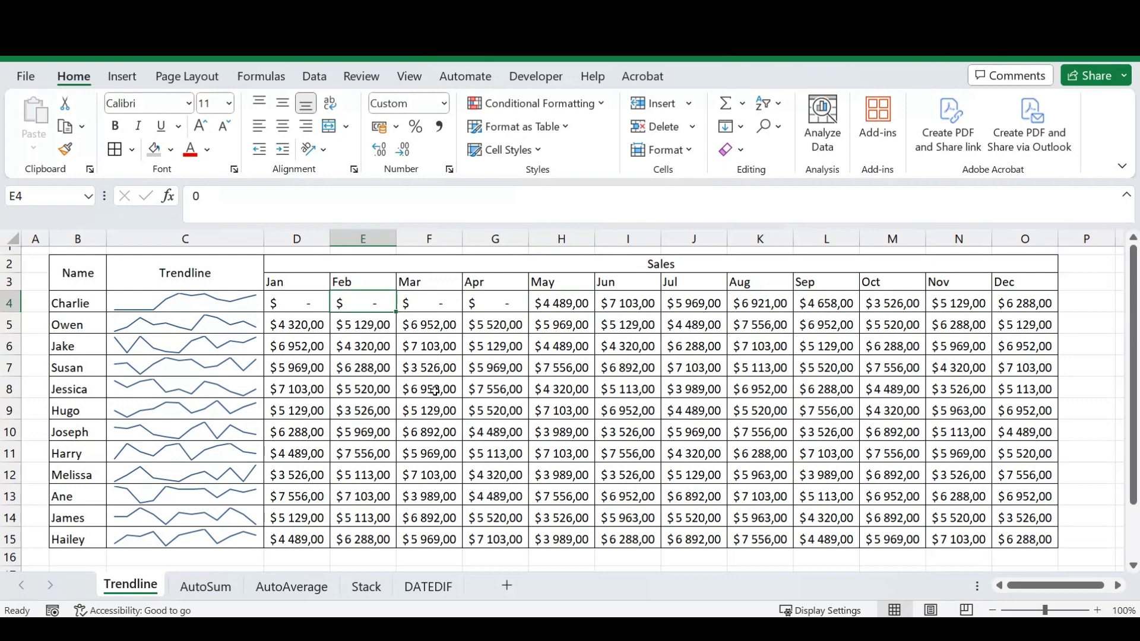
{"action": "key", "text": "ctrl+z"}
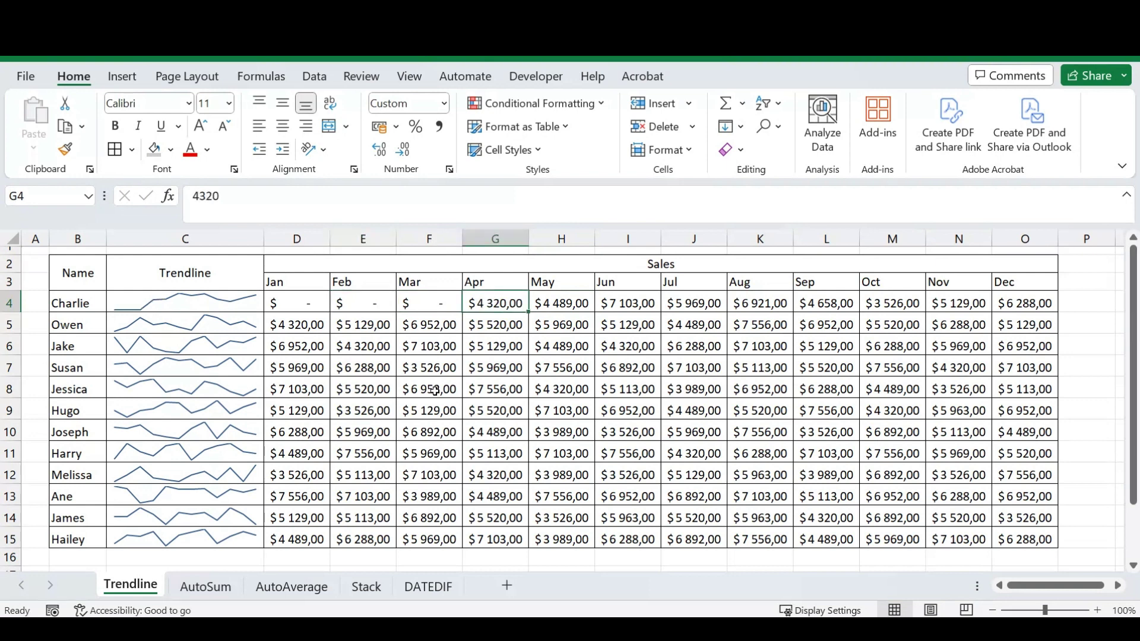
{"action": "key", "text": "ctrl+z"}
{"action": "key", "text": "ctrl+z"}
{"action": "key", "text": "ctrl+z"}
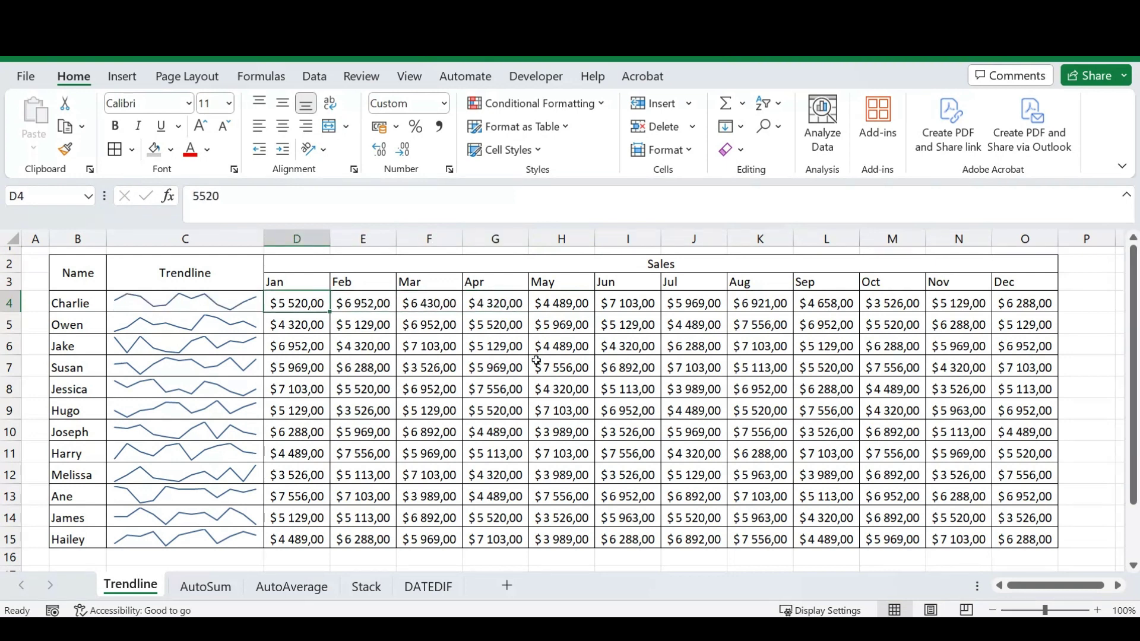
{"action": "left_click", "coordinate": [474, 328]}
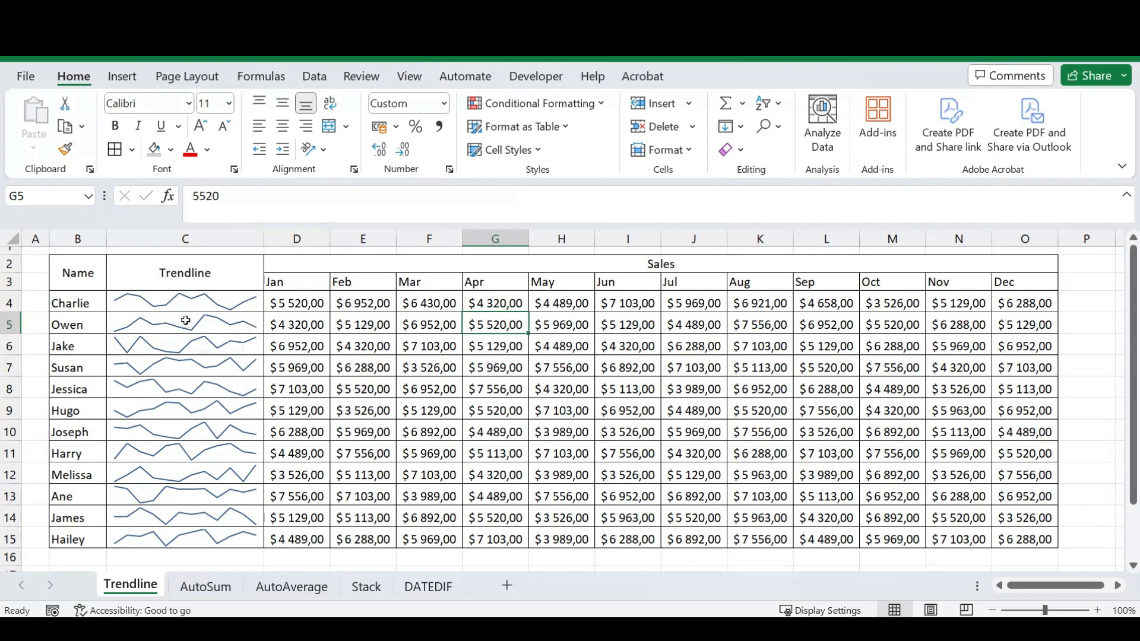
{"action": "left_click_drag", "start_coordinate": [190, 300], "coordinate": [169, 534]}
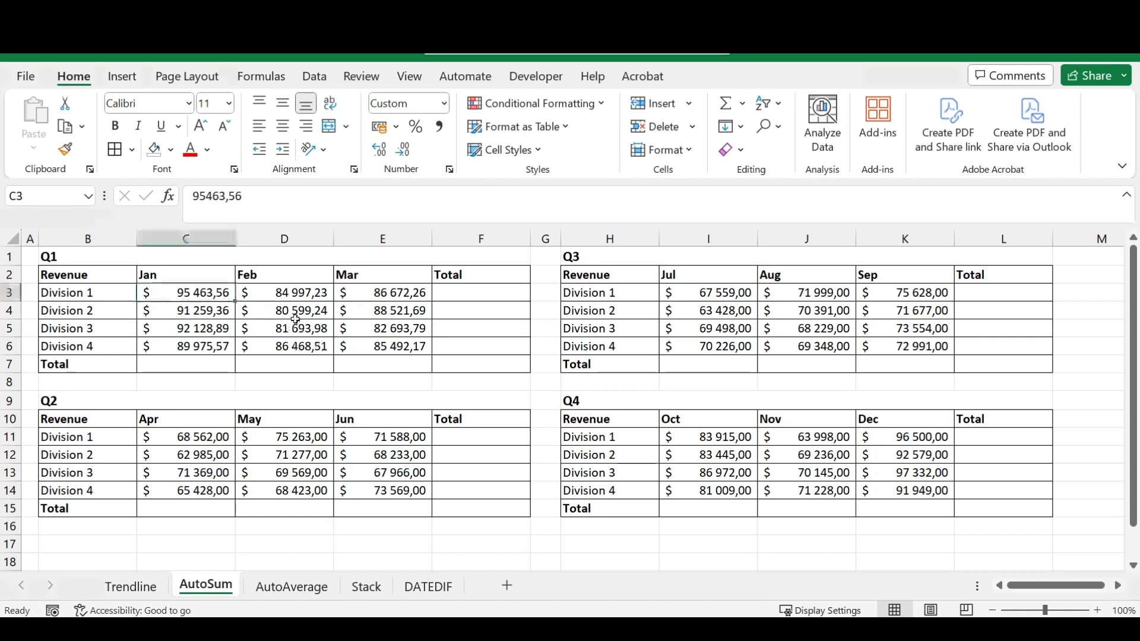
{"action": "left_click", "coordinate": [393, 341]}
{"action": "left_click", "coordinate": [456, 292]}
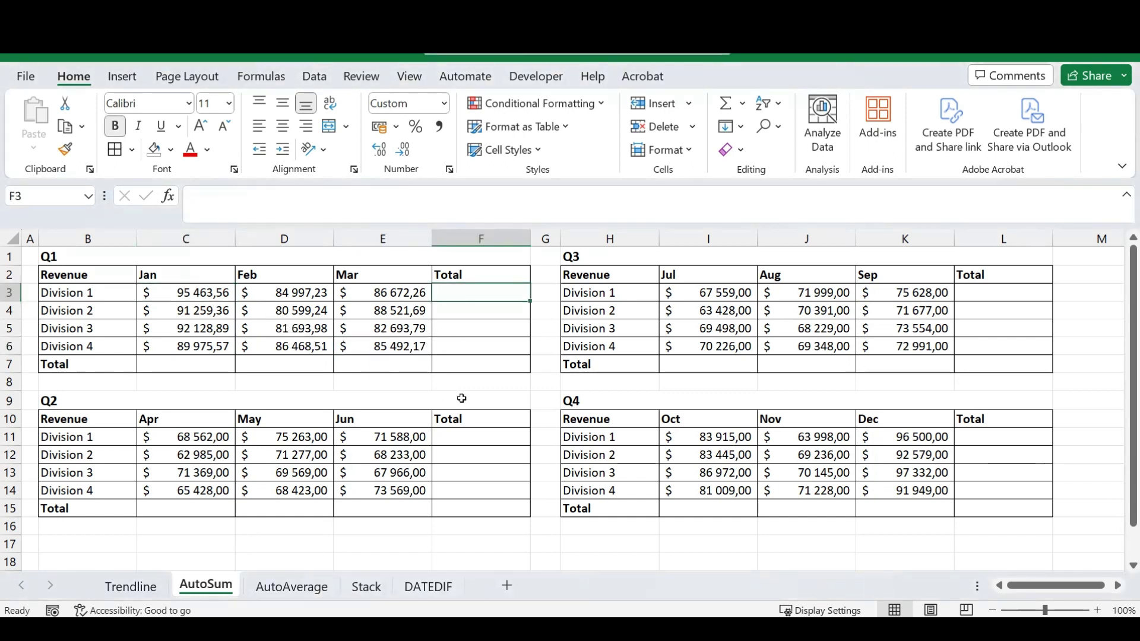
{"action": "type", "text": "=sum("}
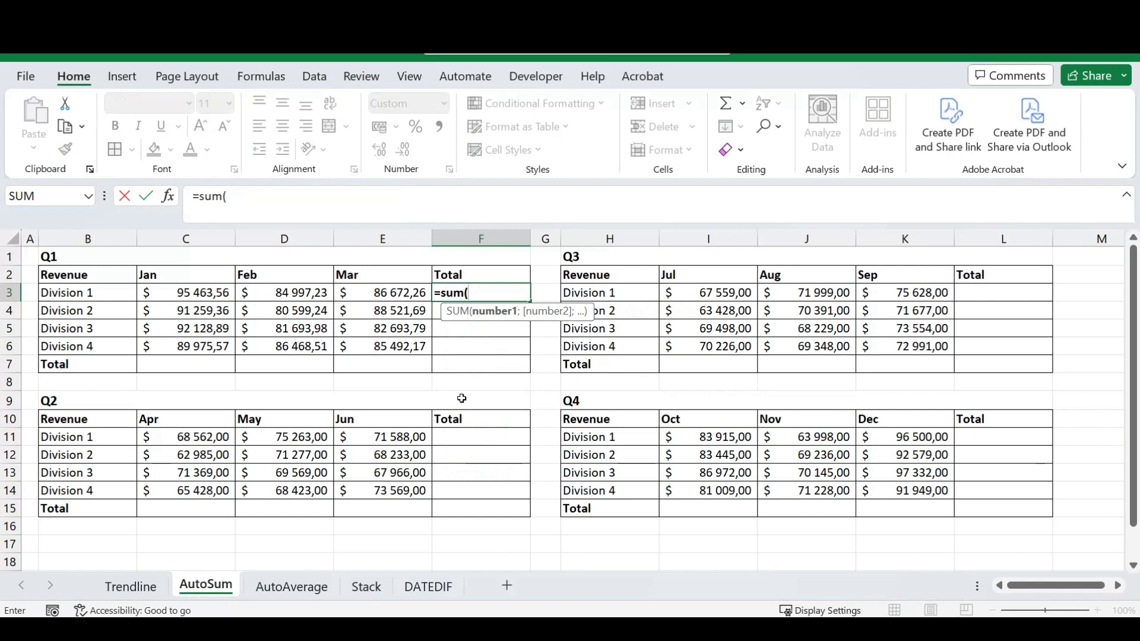
{"action": "key", "text": "Left"}
{"action": "key", "text": "shift+Left"}
{"action": "key", "text": "shift+Left"}
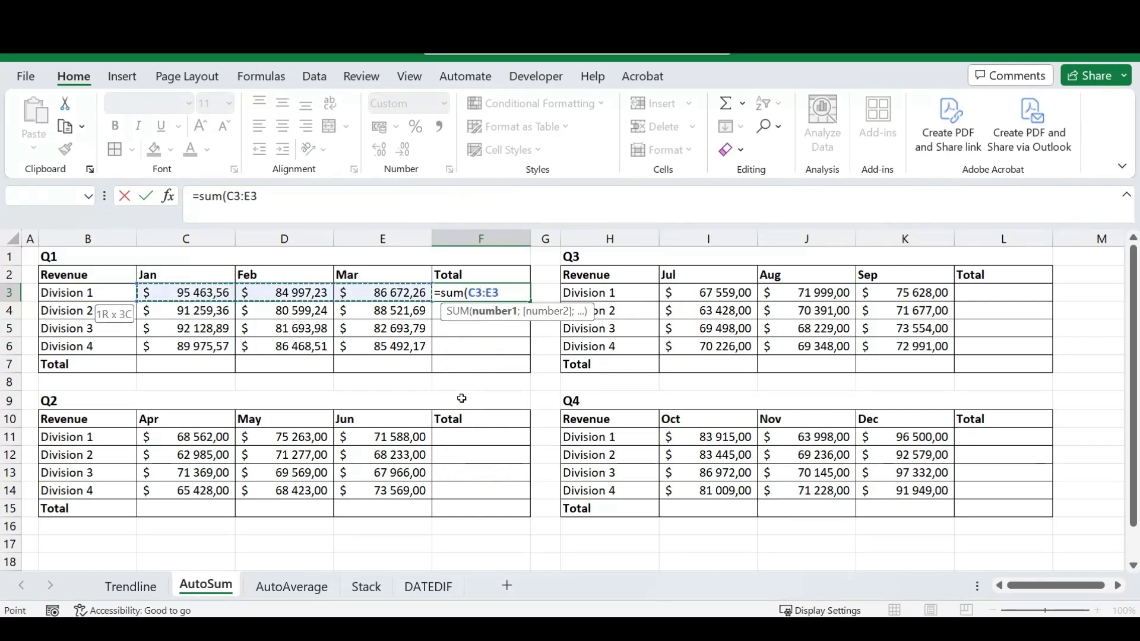
{"action": "key", "text": "Return"}
{"action": "key", "text": "Up"}
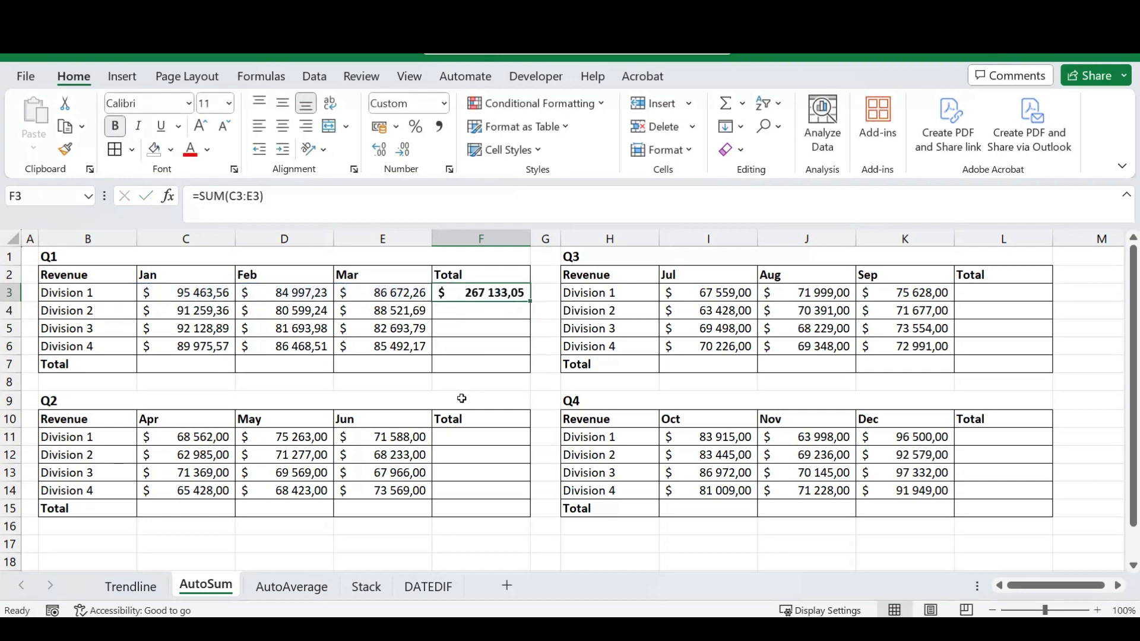
{"action": "double_click", "coordinate": [530, 301]}
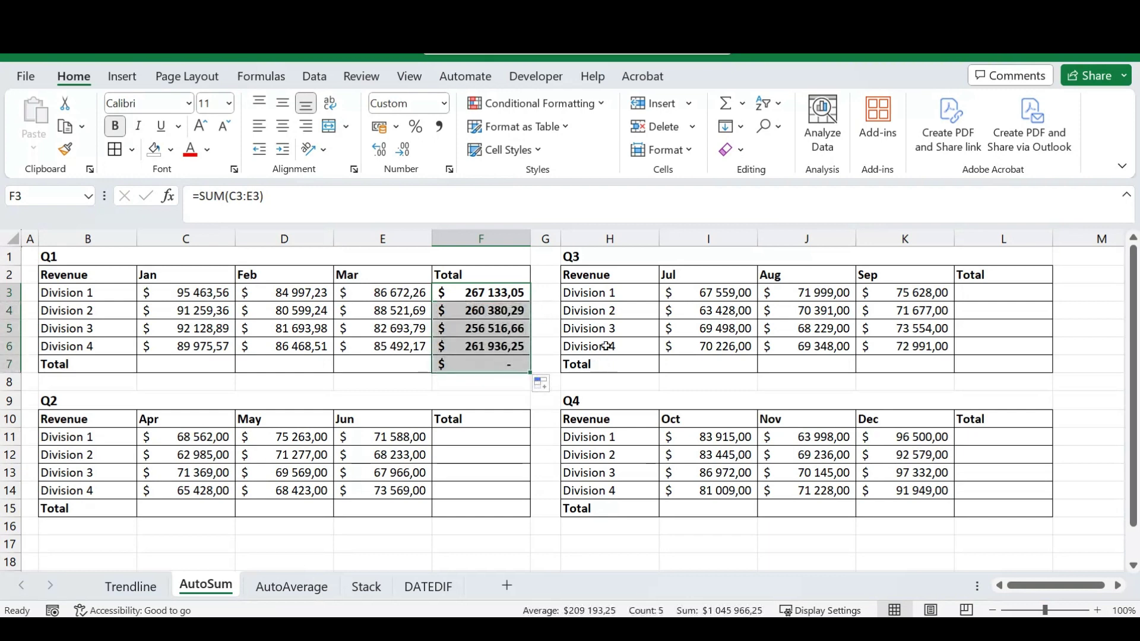
{"action": "key", "text": "ctrl+z"}
{"action": "key", "text": "ctrl+z"}
{"action": "left_click", "coordinate": [476, 326]}
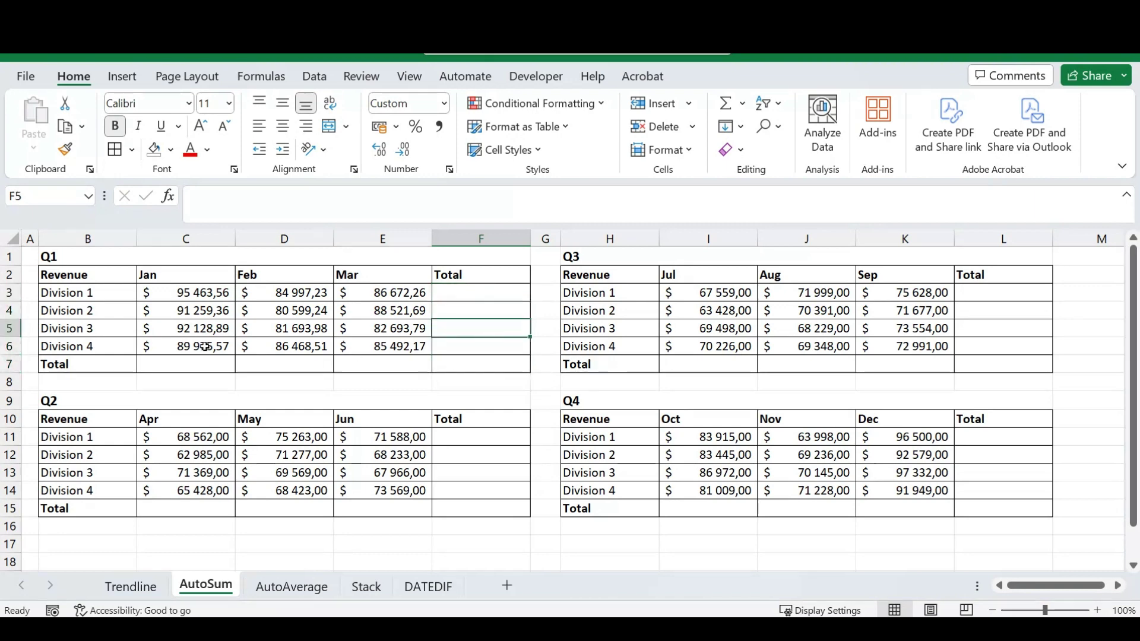
{"action": "left_click", "coordinate": [301, 326]}
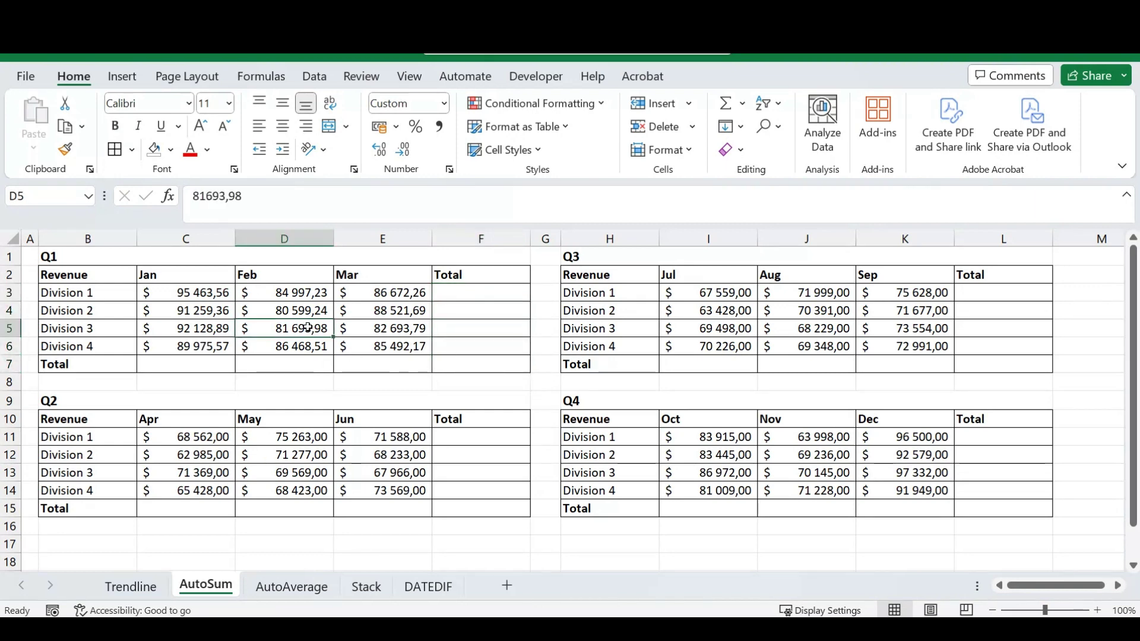
Select the Q1, Q2, Q3 and Q4 tables together and apply AutoSum Sum to them
{"action": "left_click_drag", "start_coordinate": [83, 279], "coordinate": [481, 365]}
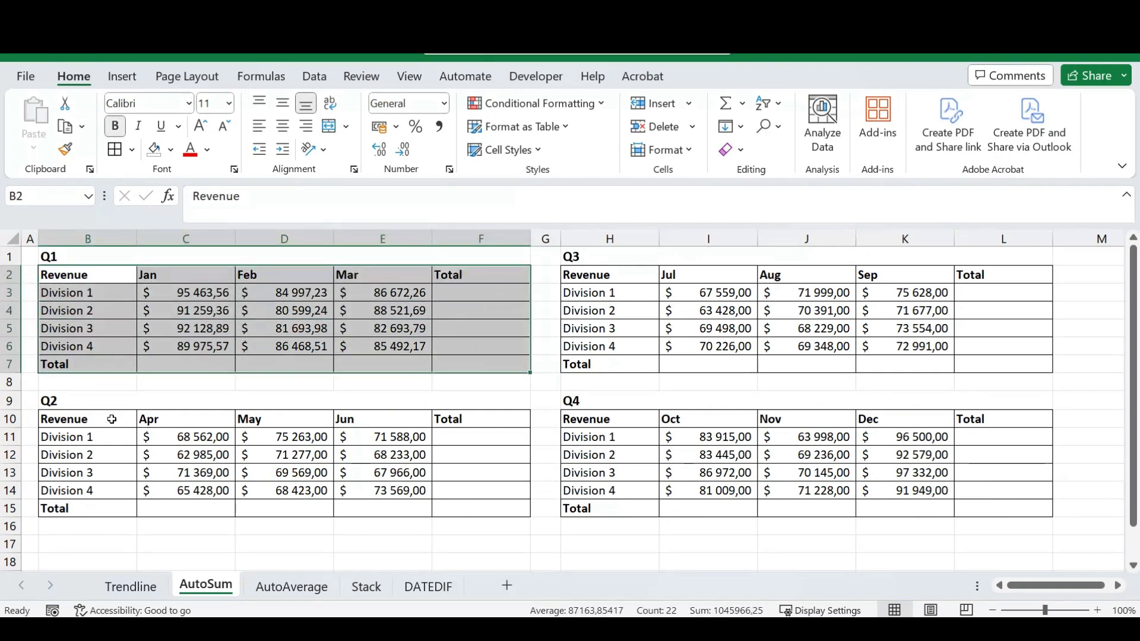
{"action": "left_click_drag", "start_coordinate": [111, 419], "coordinate": [481, 510]}
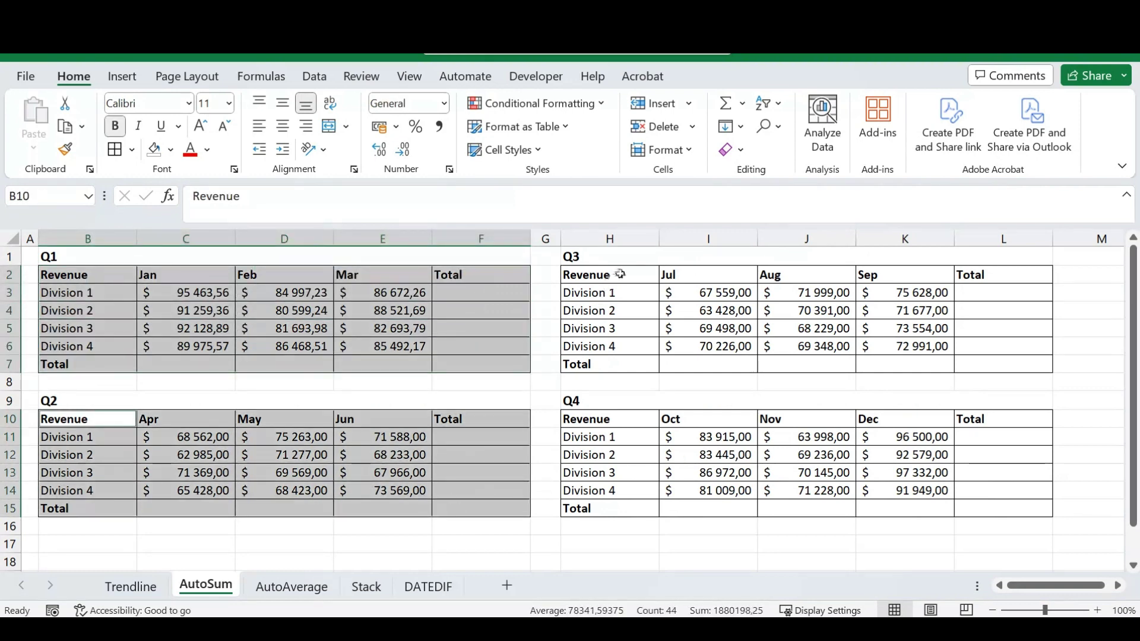
{"action": "left_click_drag", "start_coordinate": [619, 274], "coordinate": [966, 363]}
{"action": "mouse_move", "coordinate": [638, 419]}
{"action": "left_mouse_down"}
{"action": "mouse_move", "coordinate": [952, 449]}
{"action": "mouse_move", "coordinate": [974, 508]}
{"action": "left_mouse_up"}
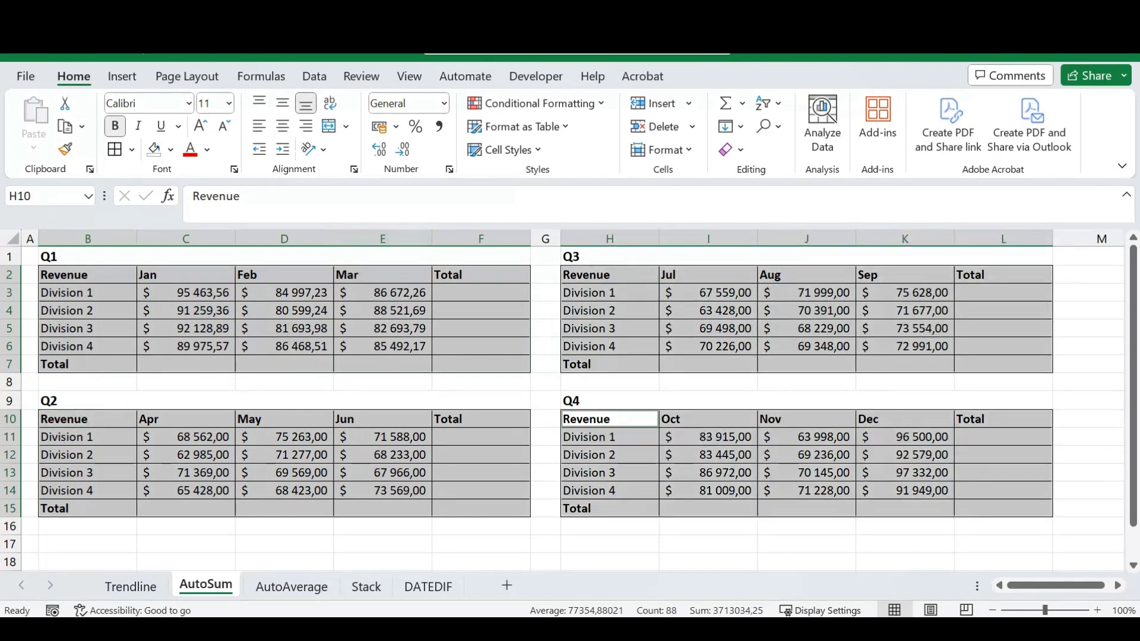
{"action": "left_click", "coordinate": [266, 82]}
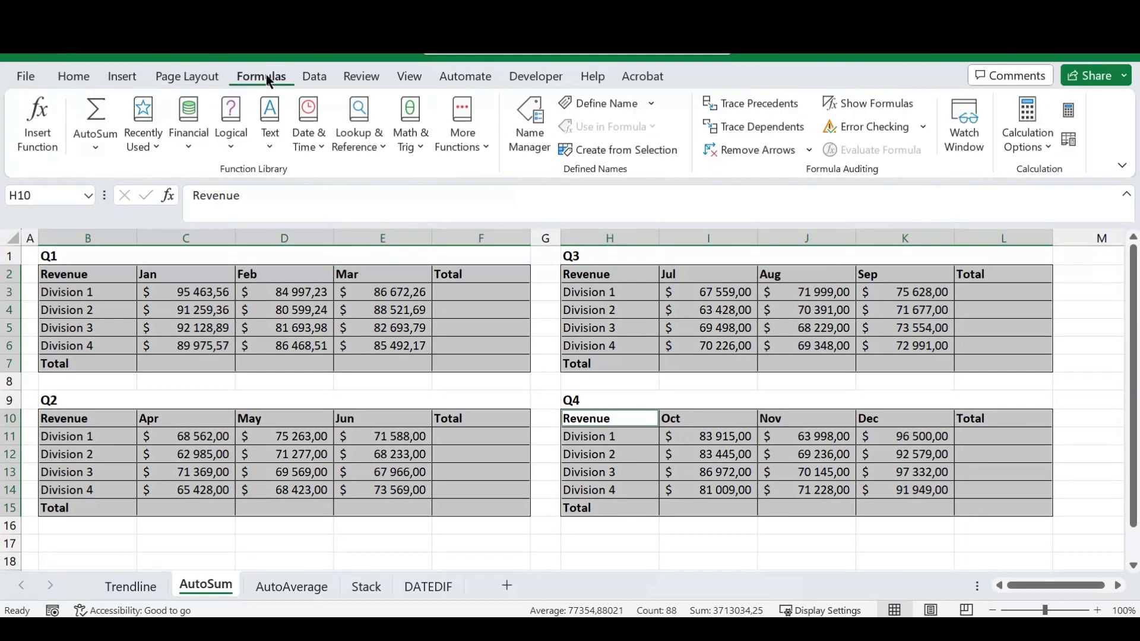
{"action": "left_click", "coordinate": [97, 149]}
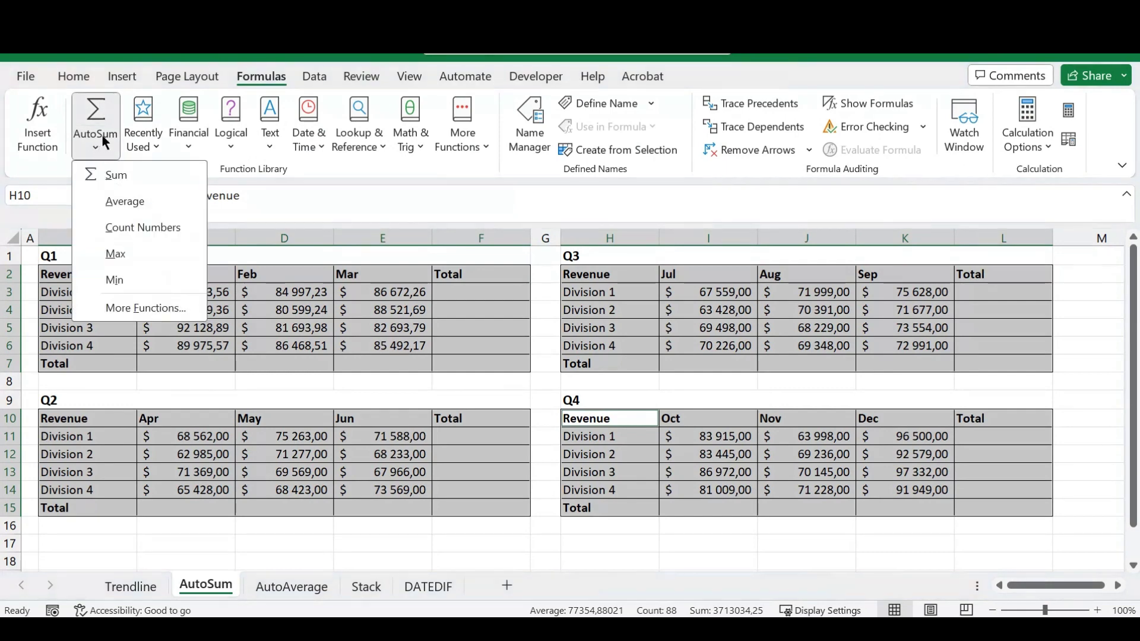
{"action": "left_click", "coordinate": [116, 175]}
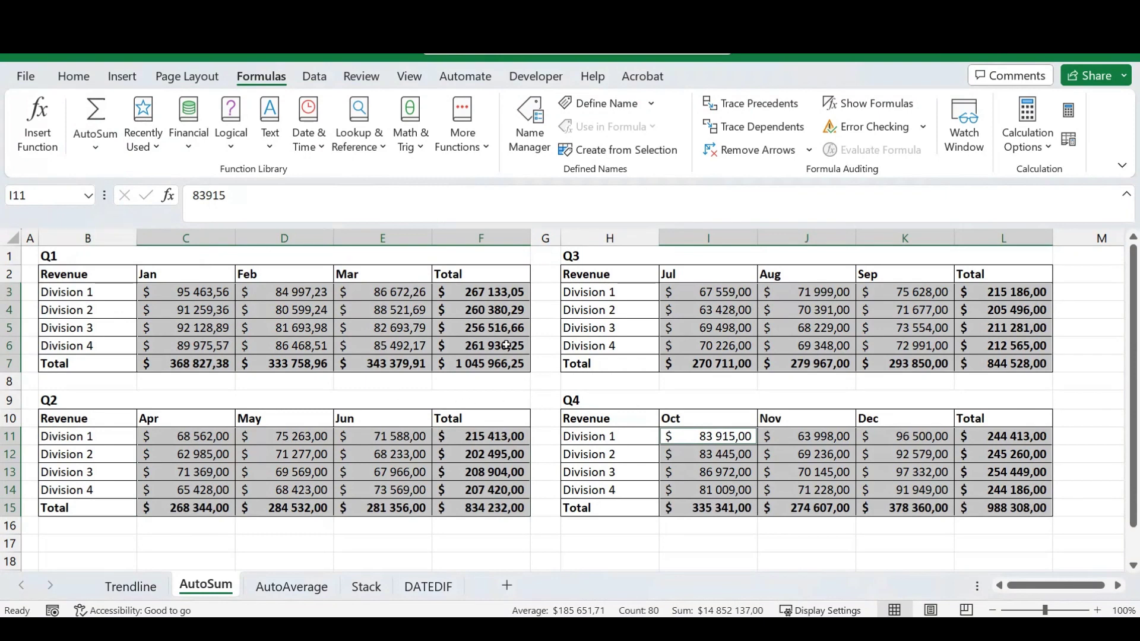
Check the generated total formulas and re-confirm the Division 1 Q1 total in F3
{"action": "left_click", "coordinate": [490, 360]}
{"action": "left_click", "coordinate": [492, 306]}
{"action": "left_click", "coordinate": [491, 292]}
{"action": "left_click", "coordinate": [319, 207]}
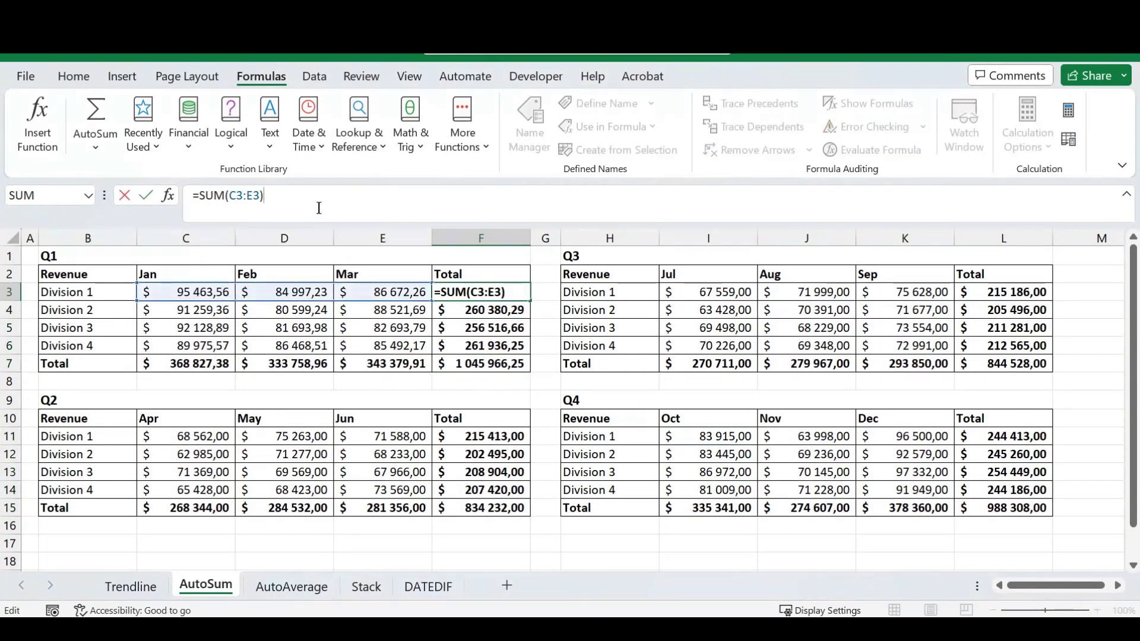
{"action": "key", "text": "Return"}
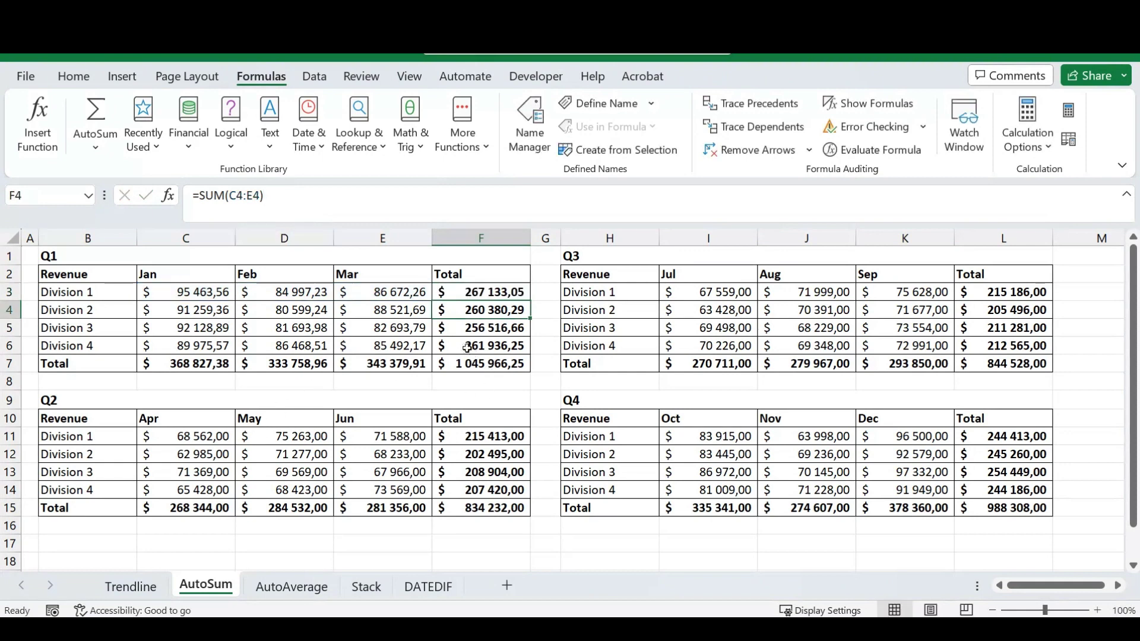
Undo the SUM totals with Ctrl+Z, keeping the four tables selected
{"action": "left_click", "coordinate": [76, 78]}
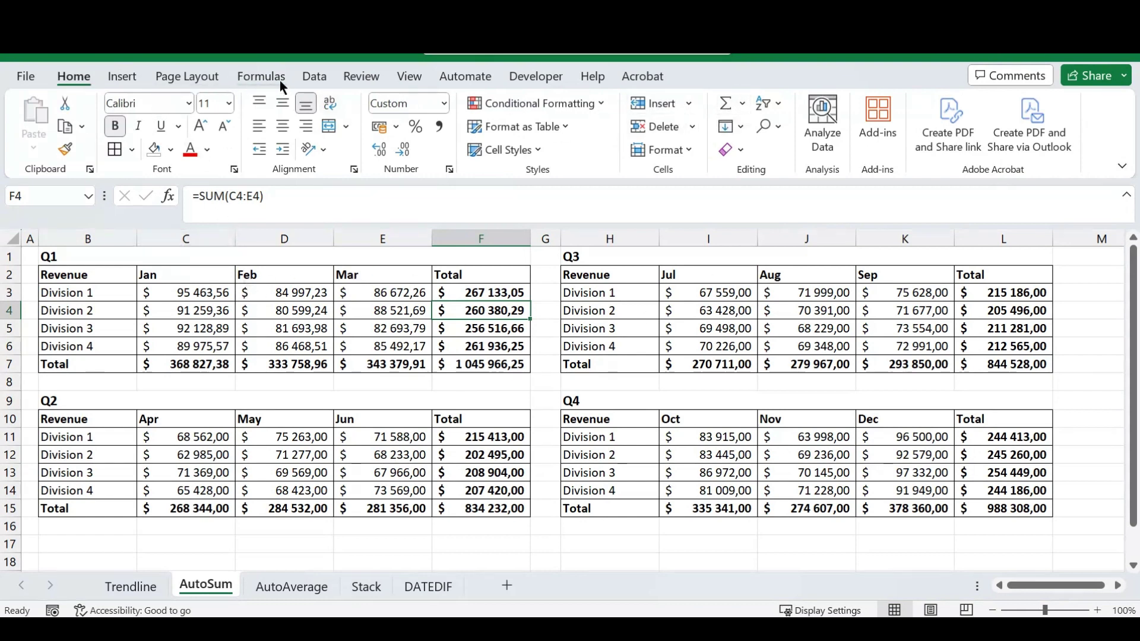
{"action": "left_click", "coordinate": [261, 79]}
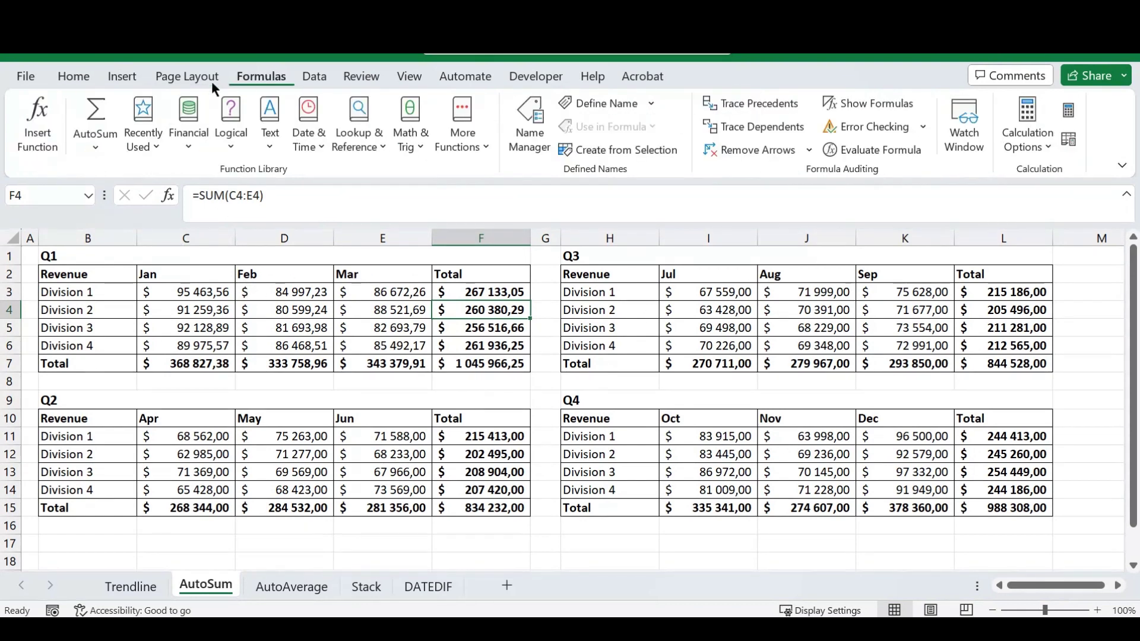
{"action": "left_click", "coordinate": [80, 78]}
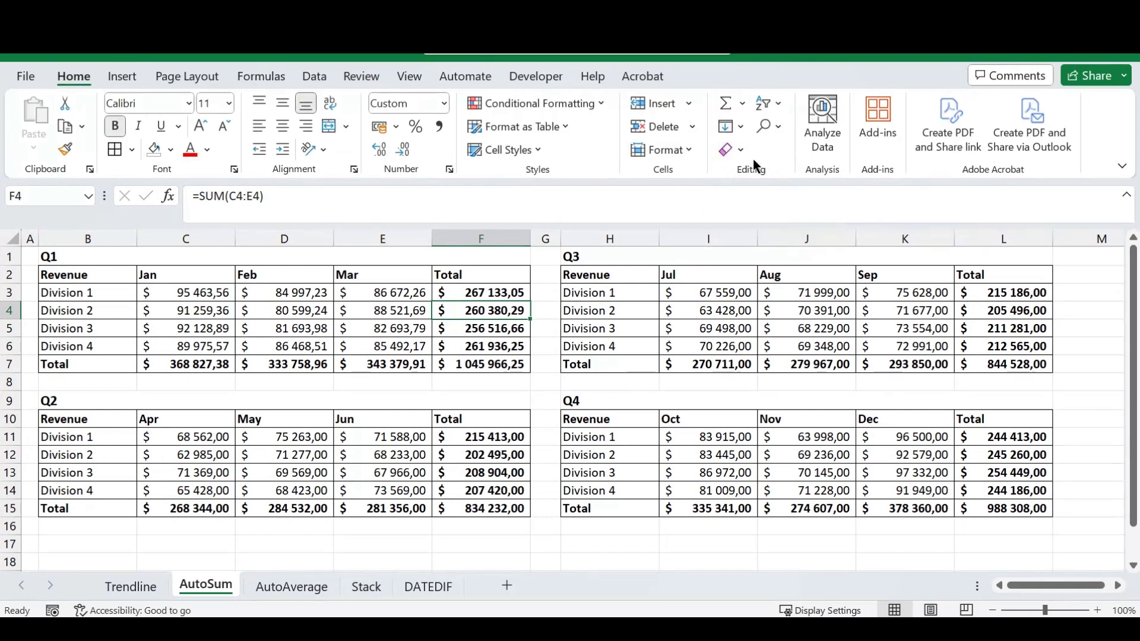
{"action": "left_click", "coordinate": [742, 103]}
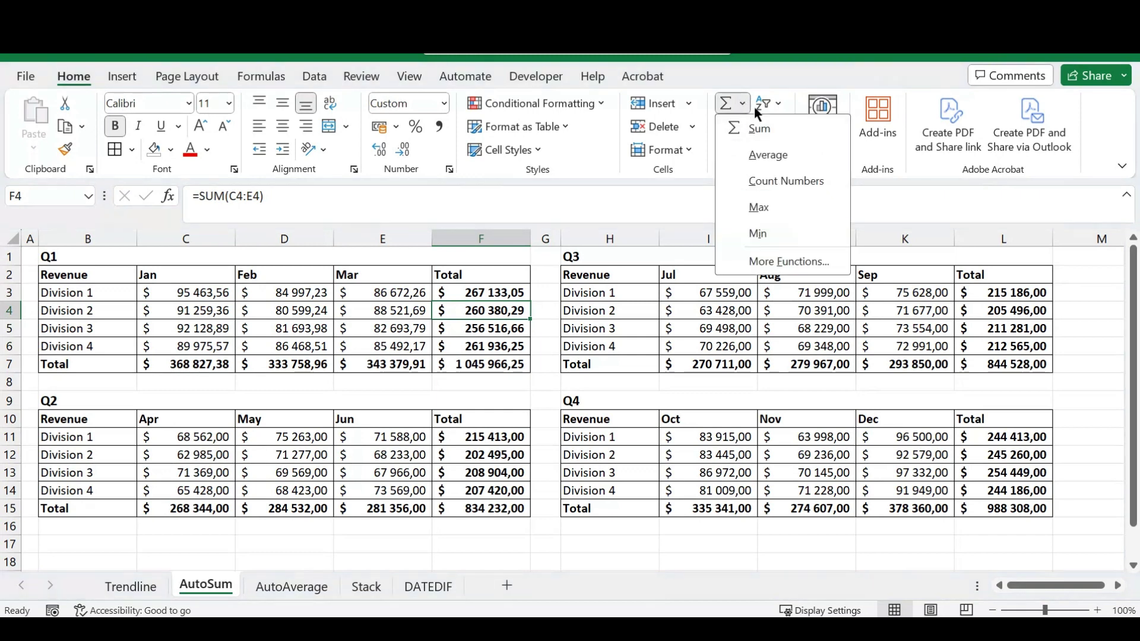
{"action": "left_click", "coordinate": [743, 104]}
{"action": "key", "text": "ctrl+z"}
{"action": "key", "text": "ctrl+z"}
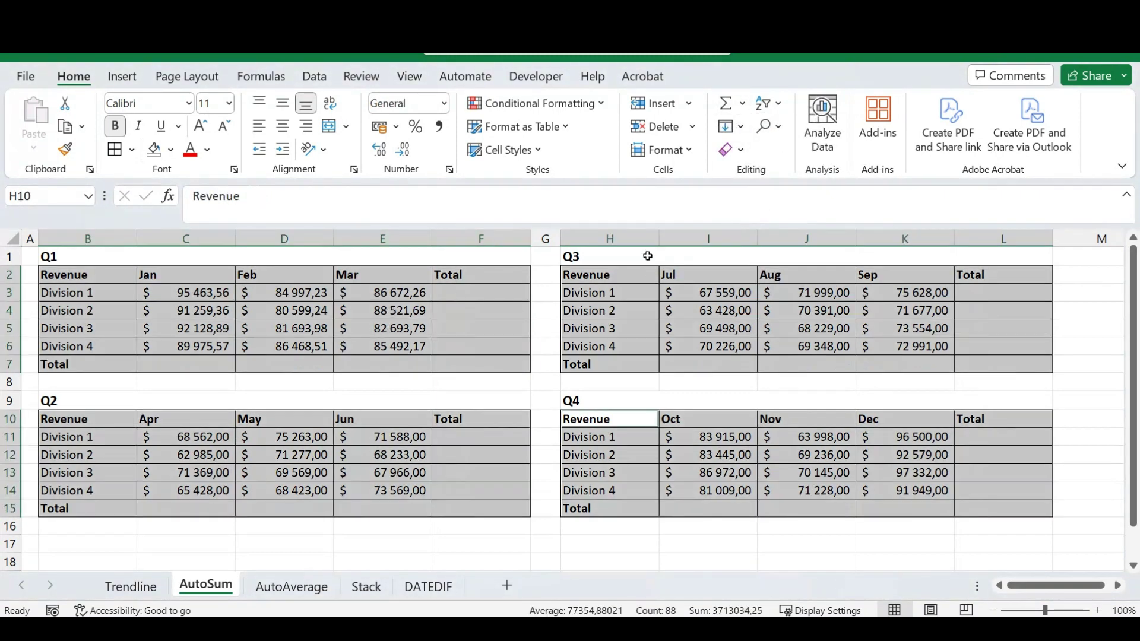
Reapply Sum from the Home AutoSum list, then undo it and clear the selection
{"action": "left_click", "coordinate": [742, 104]}
{"action": "left_click", "coordinate": [759, 129]}
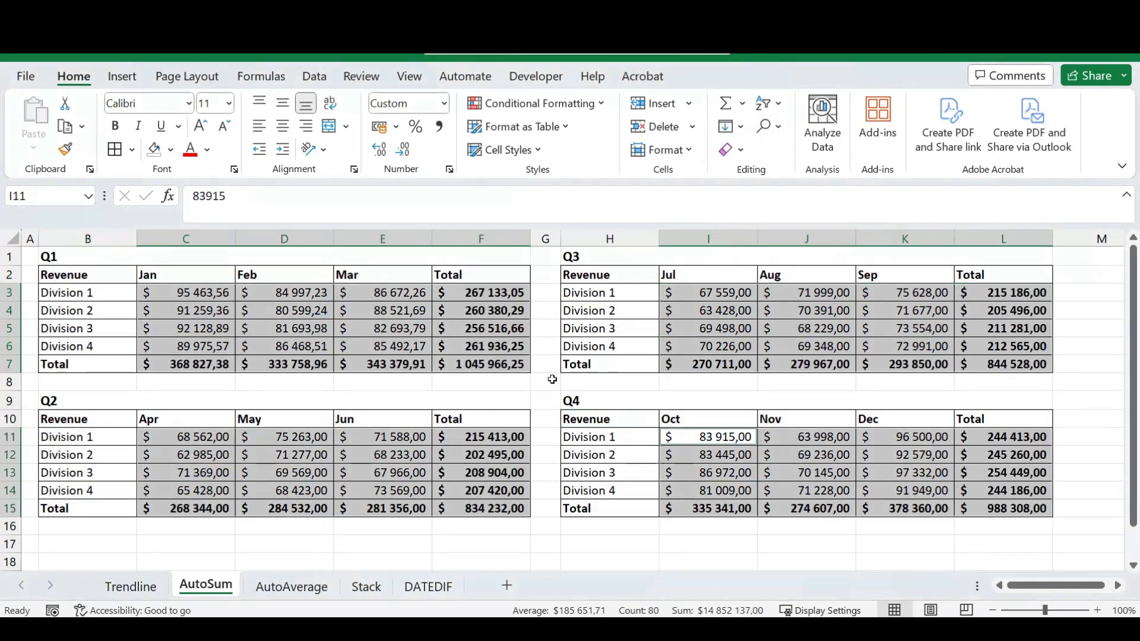
{"action": "left_click", "coordinate": [423, 312]}
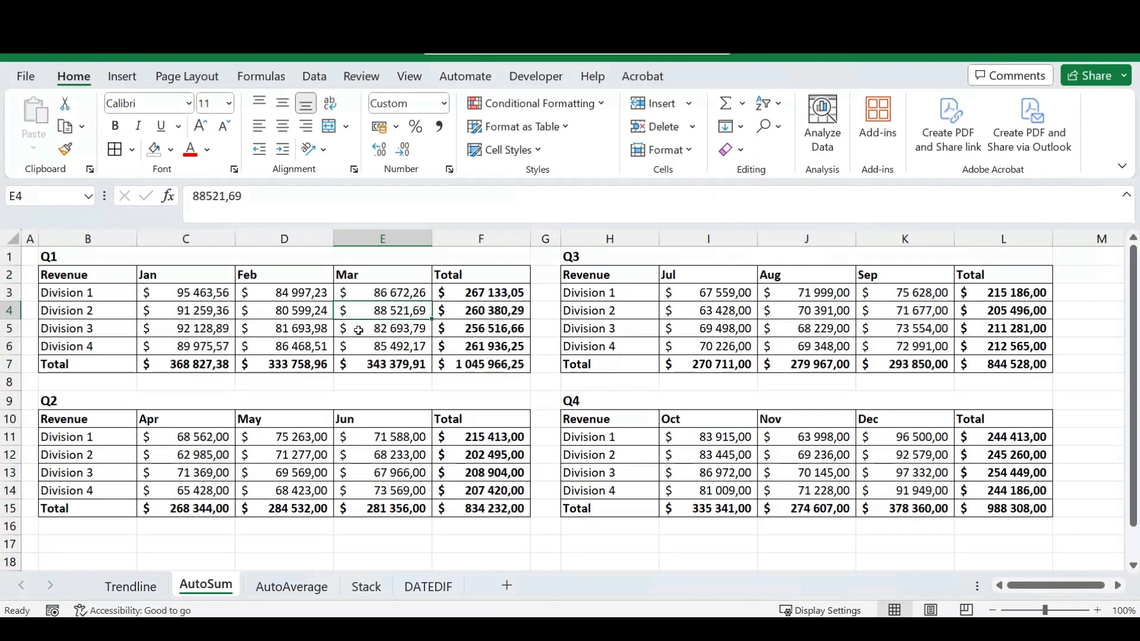
{"action": "key", "text": "ctrl+z"}
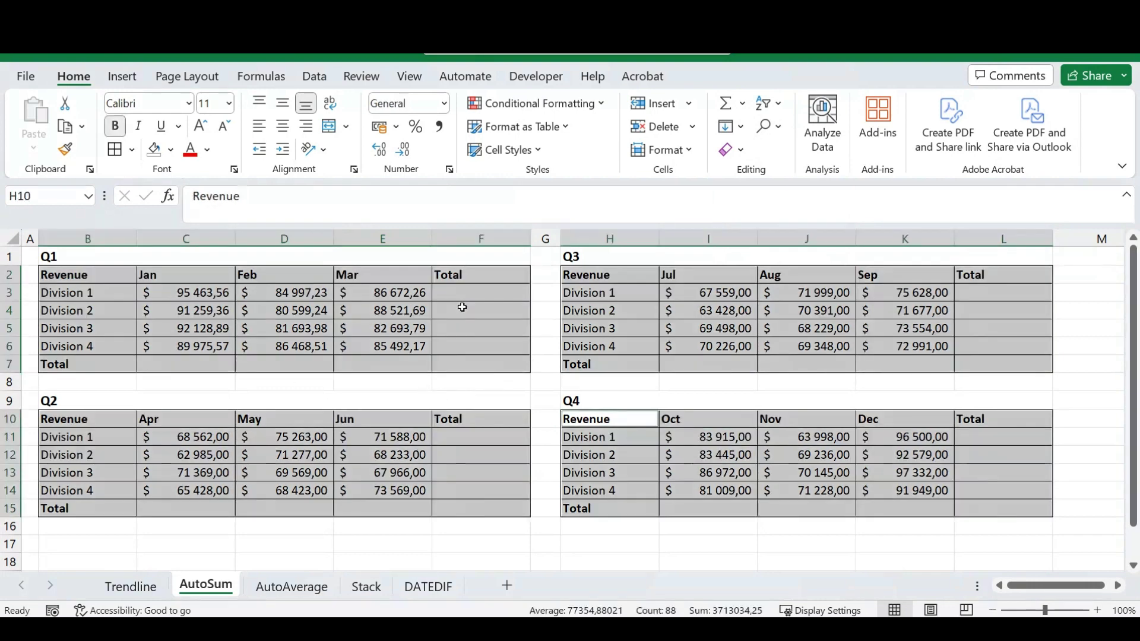
{"action": "left_click", "coordinate": [216, 387]}
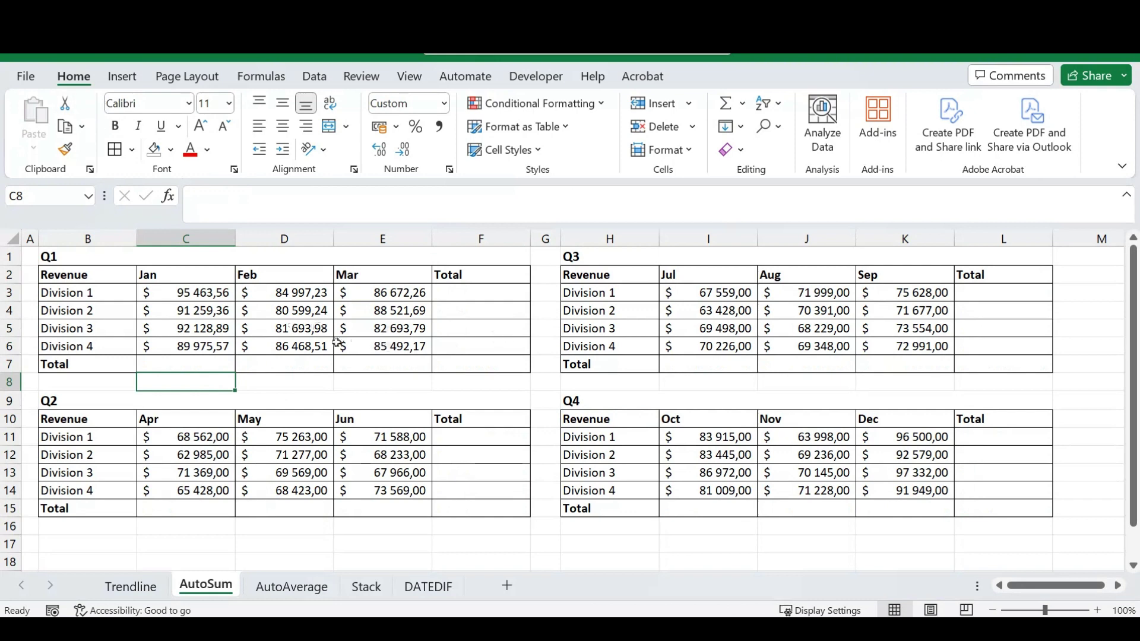
Select all eight Total row and column ranges (C7:E7, F3:F7 through L11:L15) and AutoSum with Alt+=
{"action": "left_click", "coordinate": [205, 365]}
{"action": "left_click_drag", "start_coordinate": [245, 365], "coordinate": [397, 366]}
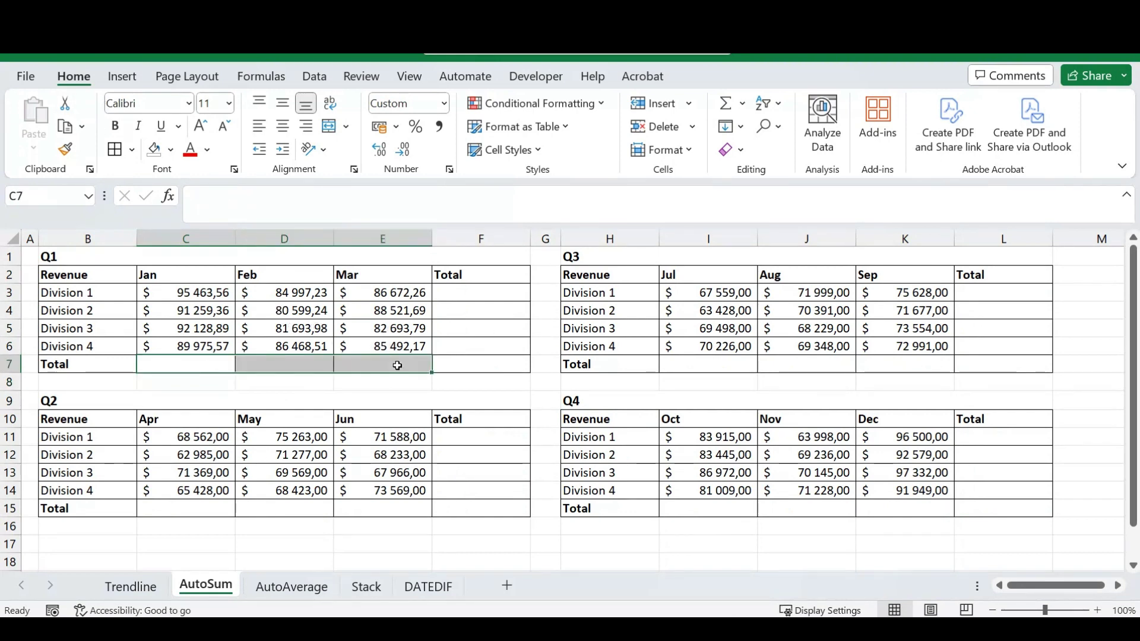
{"action": "left_click_drag", "start_coordinate": [488, 290], "coordinate": [483, 363]}
{"action": "left_click_drag", "start_coordinate": [198, 506], "coordinate": [393, 503]}
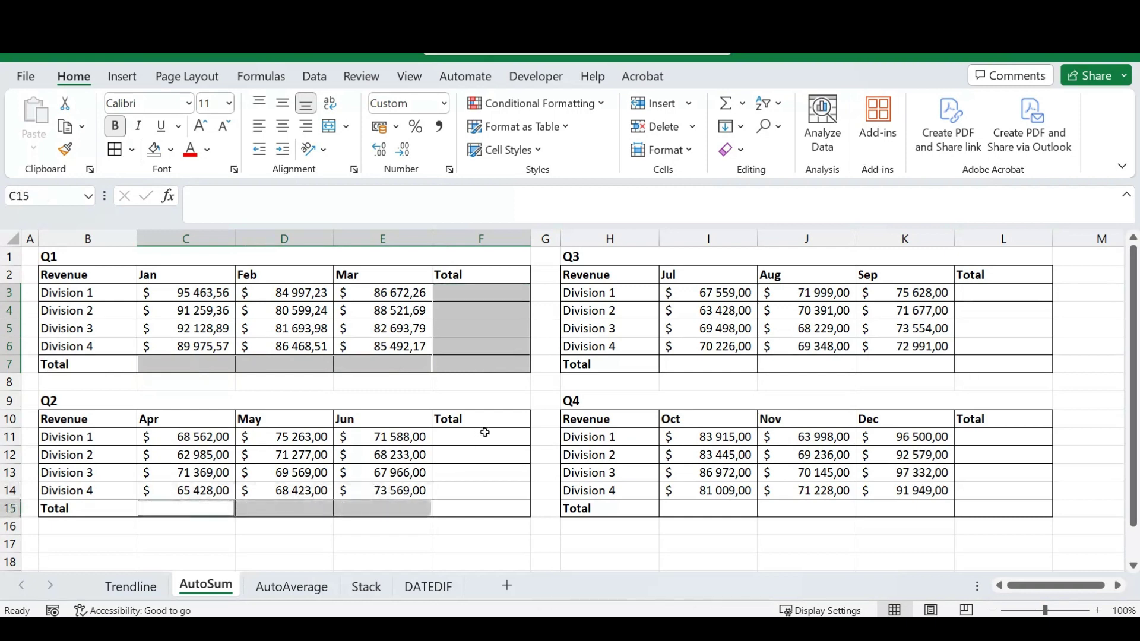
{"action": "left_click_drag", "start_coordinate": [483, 433], "coordinate": [475, 509]}
{"action": "left_click_drag", "start_coordinate": [722, 363], "coordinate": [906, 364]}
{"action": "left_click_drag", "start_coordinate": [1022, 290], "coordinate": [1017, 364]}
{"action": "left_click_drag", "start_coordinate": [712, 509], "coordinate": [890, 508]}
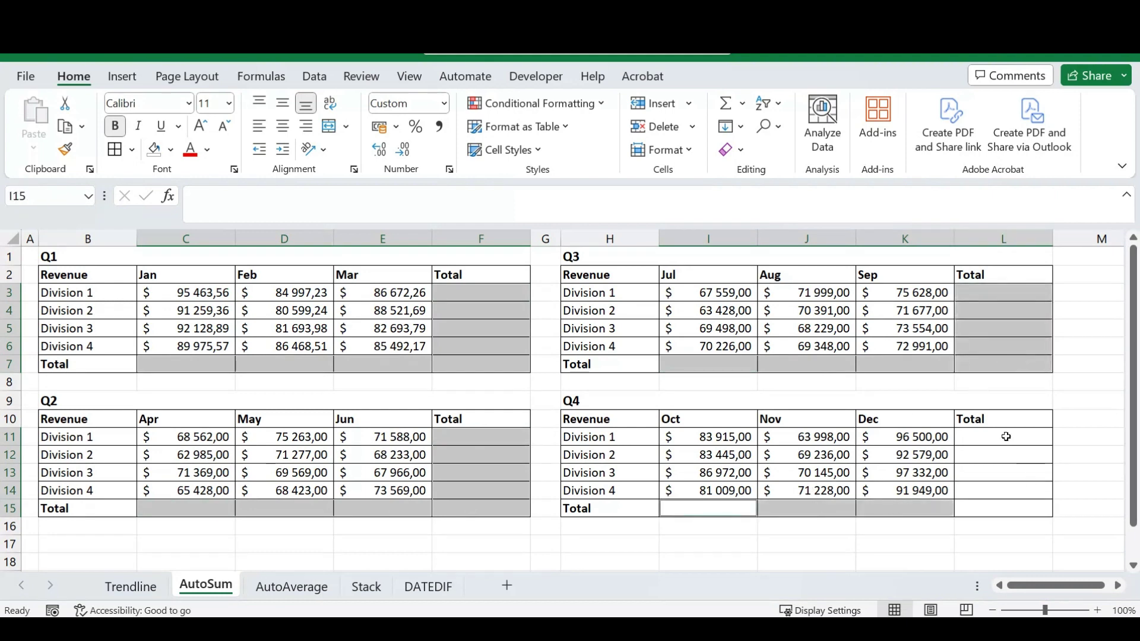
{"action": "left_click_drag", "start_coordinate": [1006, 437], "coordinate": [994, 501]}
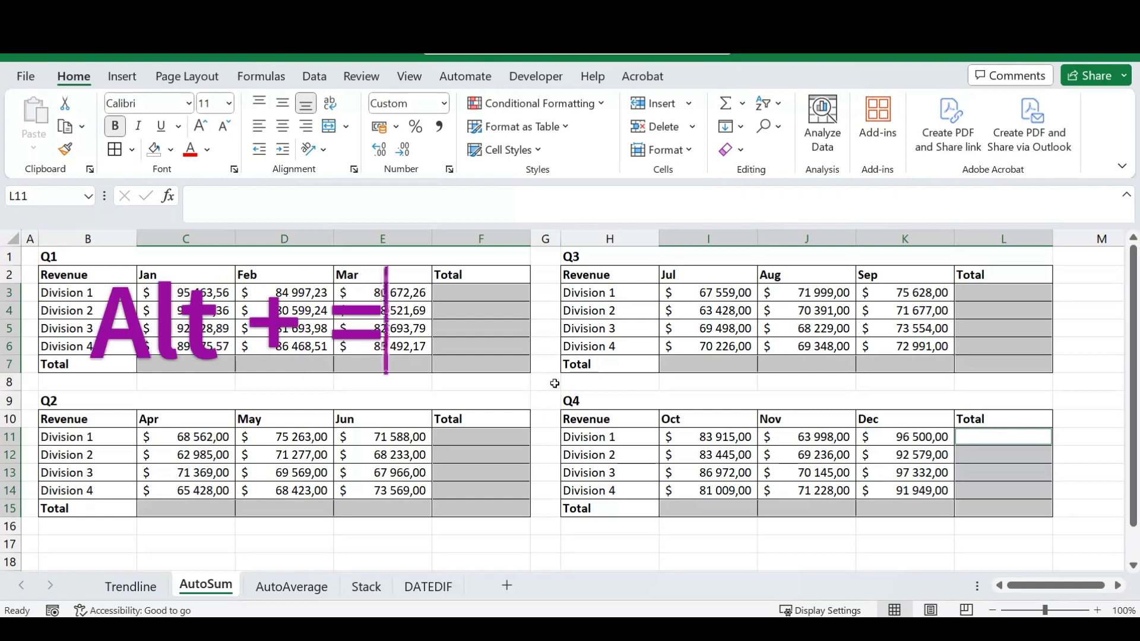
{"action": "key", "text": "alt+equal"}
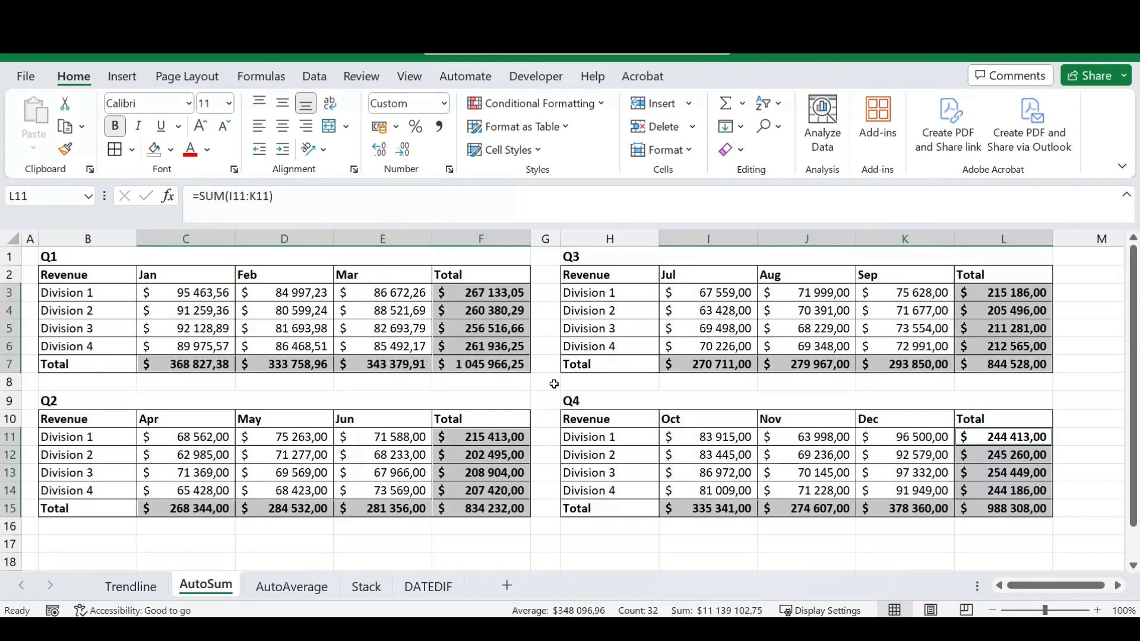
{"action": "left_click", "coordinate": [473, 311]}
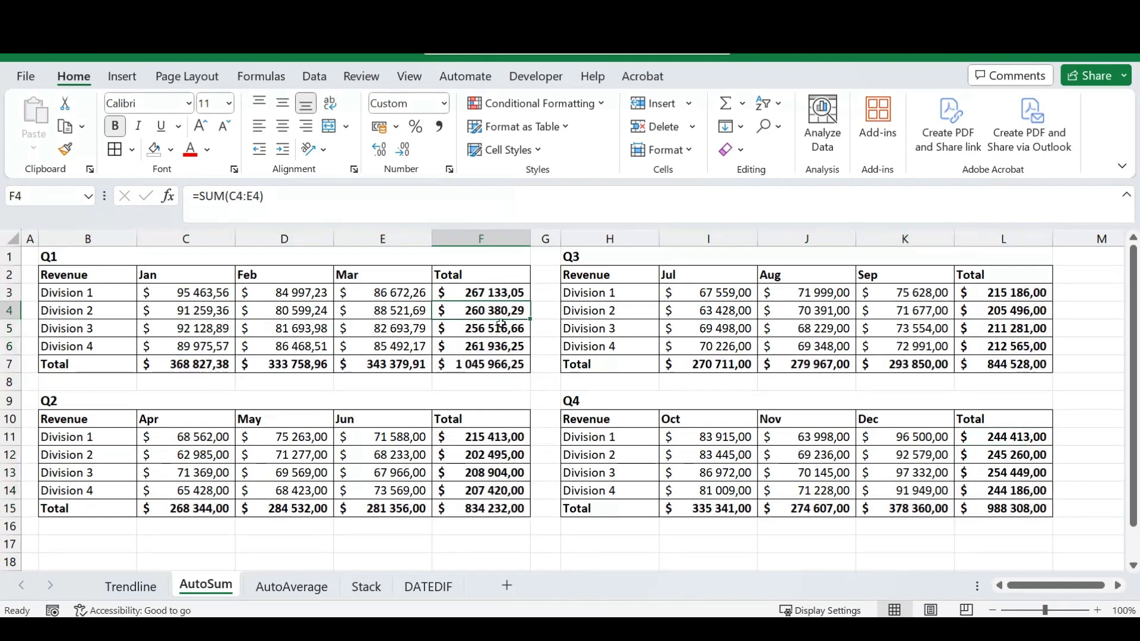
{"action": "left_click", "coordinate": [352, 205]}
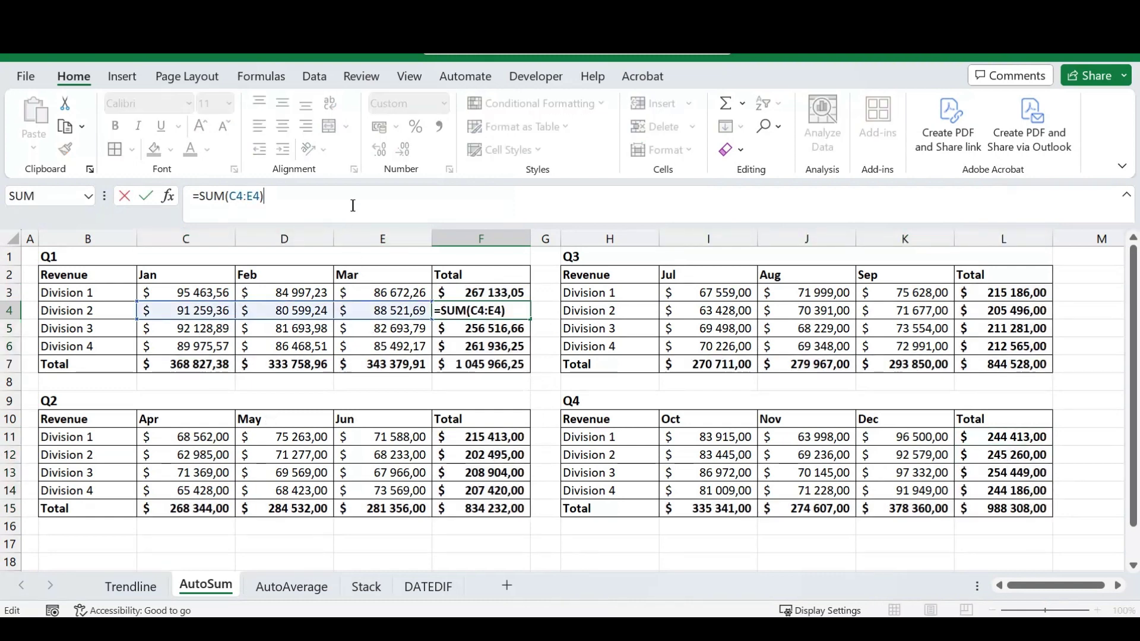
{"action": "key", "text": "Return"}
{"action": "left_click", "coordinate": [313, 360]}
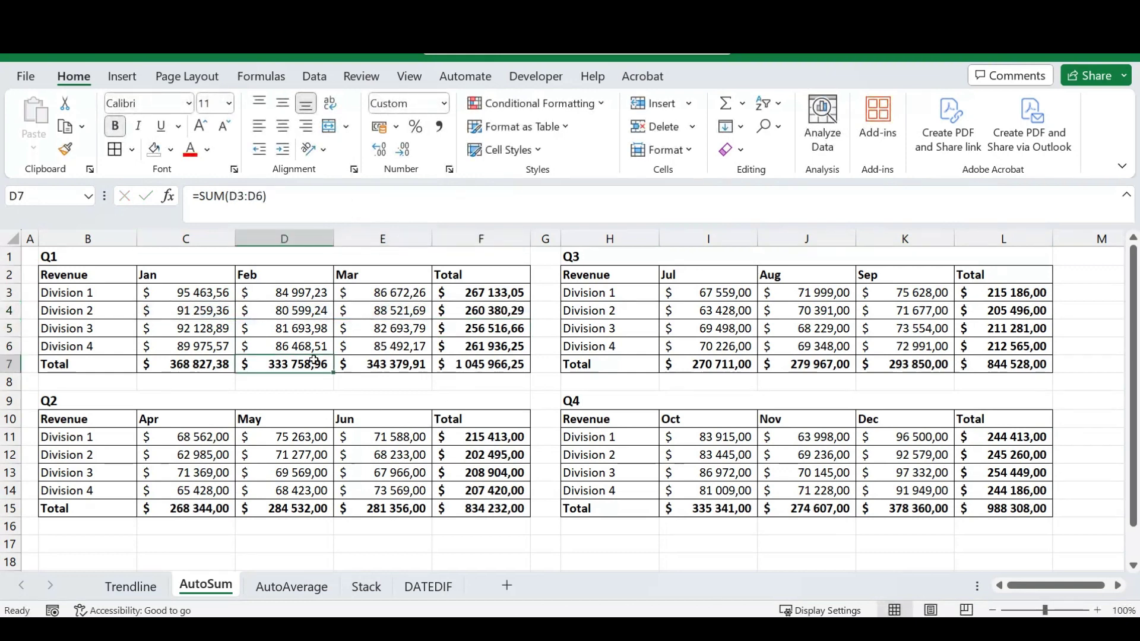
{"action": "left_click", "coordinate": [321, 204]}
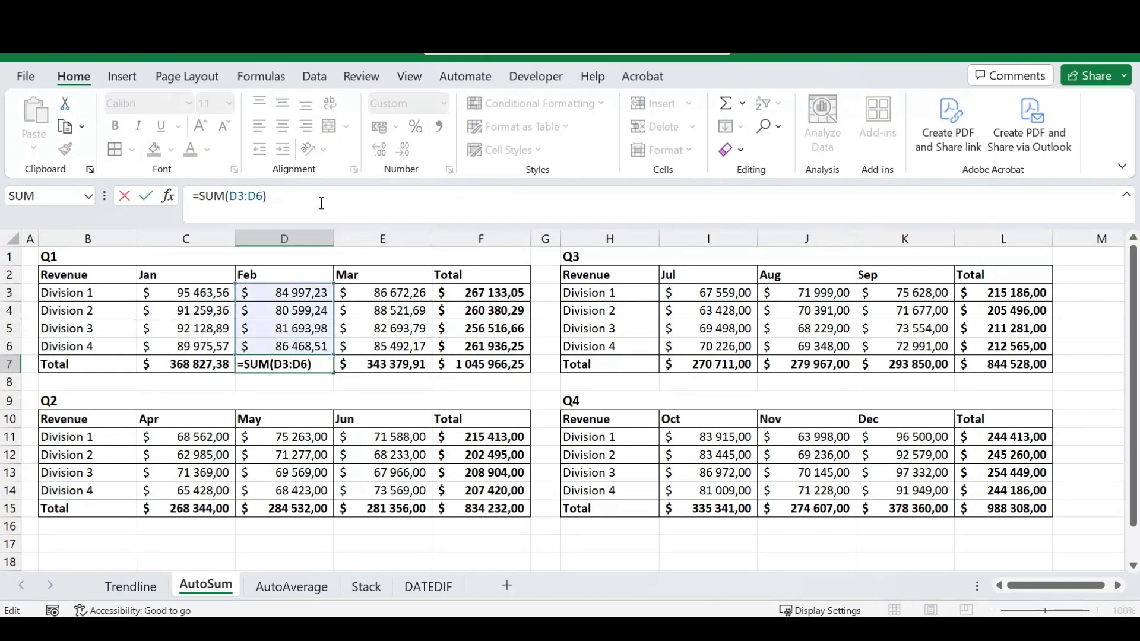
{"action": "key", "text": "Return"}
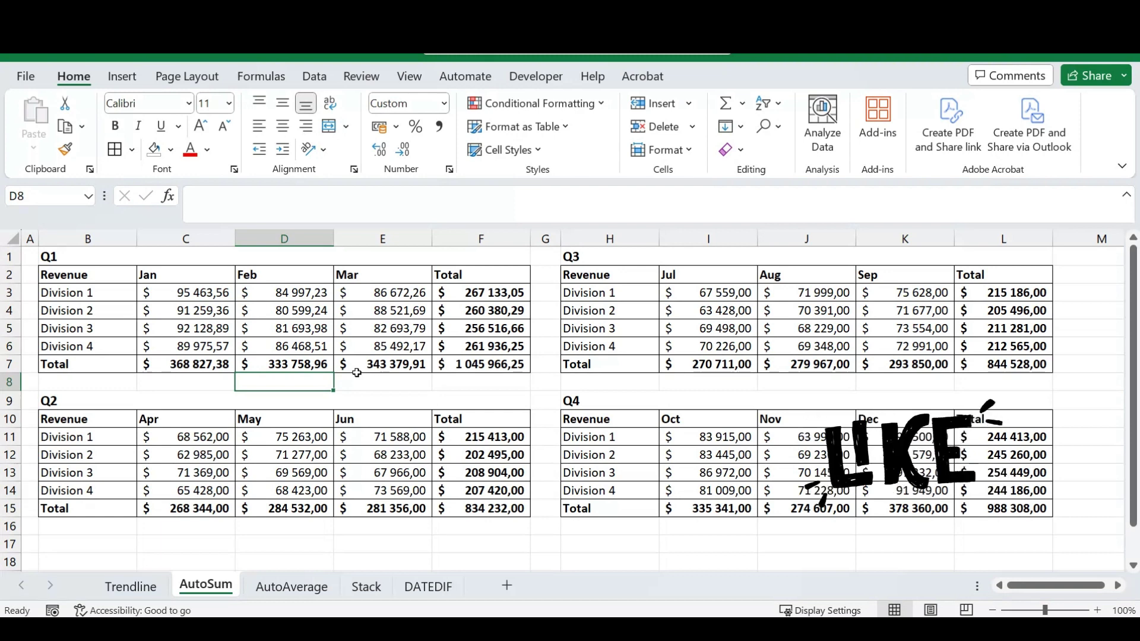
{"action": "left_click", "coordinate": [406, 324]}
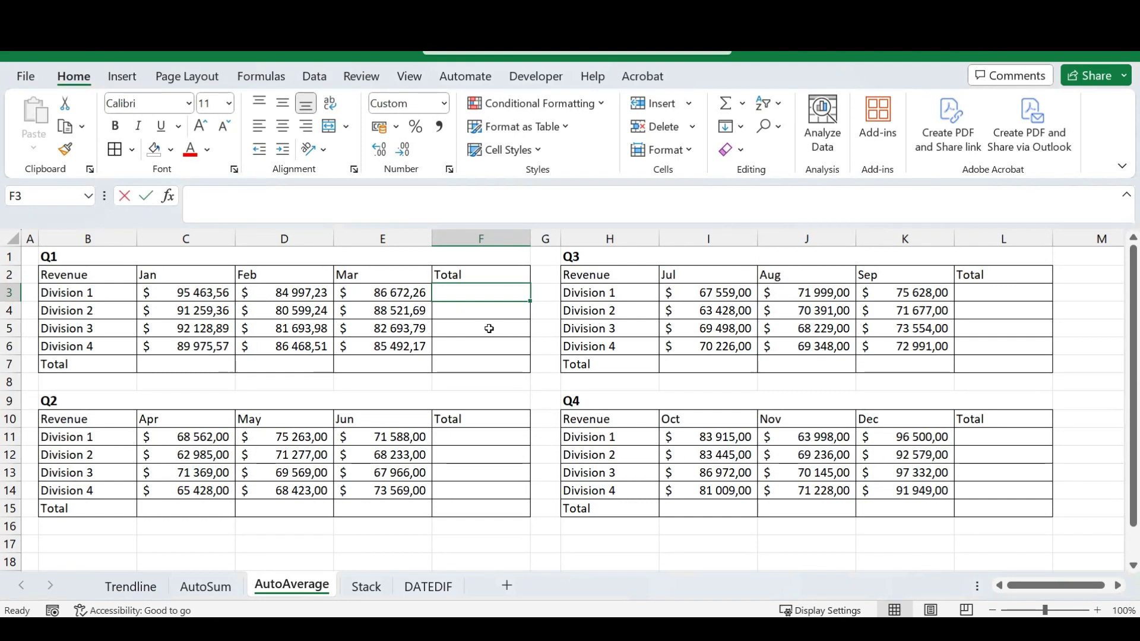
Try =AVERAGE(C3:E3) in F3, undo it, and select F5
{"action": "type", "text": "=average"}
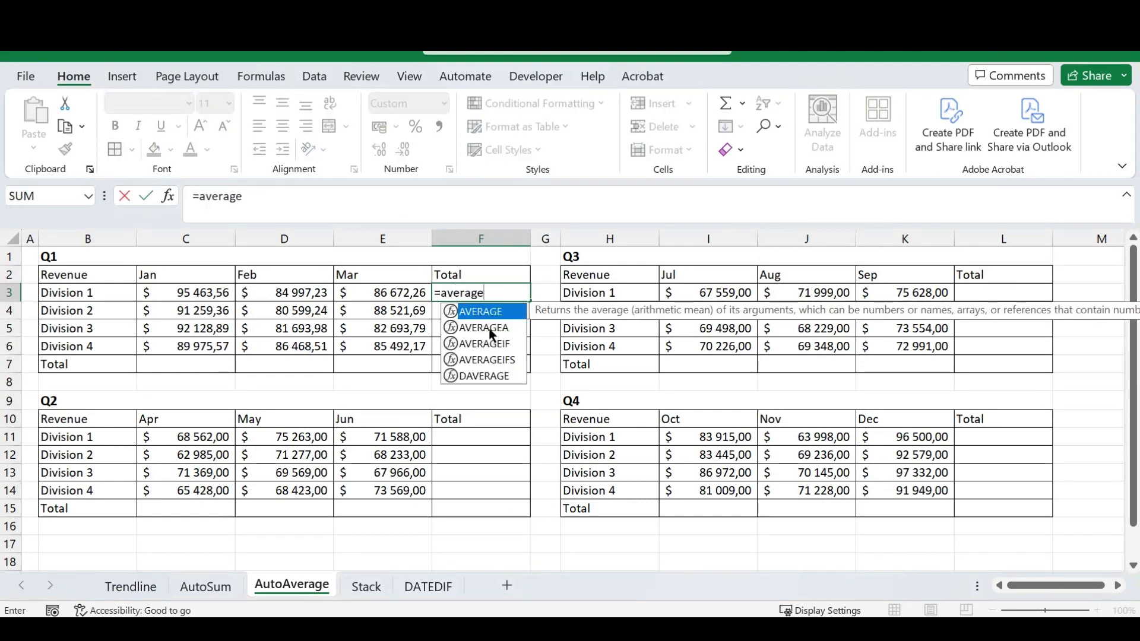
{"action": "type", "text": "("}
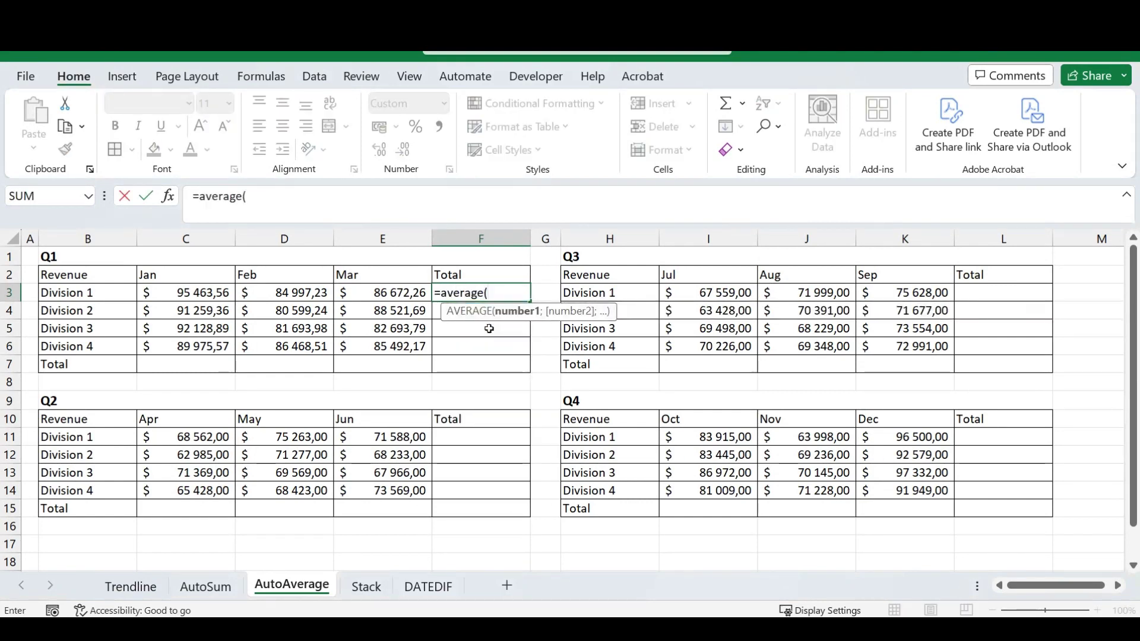
{"action": "left_click_drag", "start_coordinate": [216, 293], "coordinate": [361, 303]}
{"action": "key", "text": "Return"}
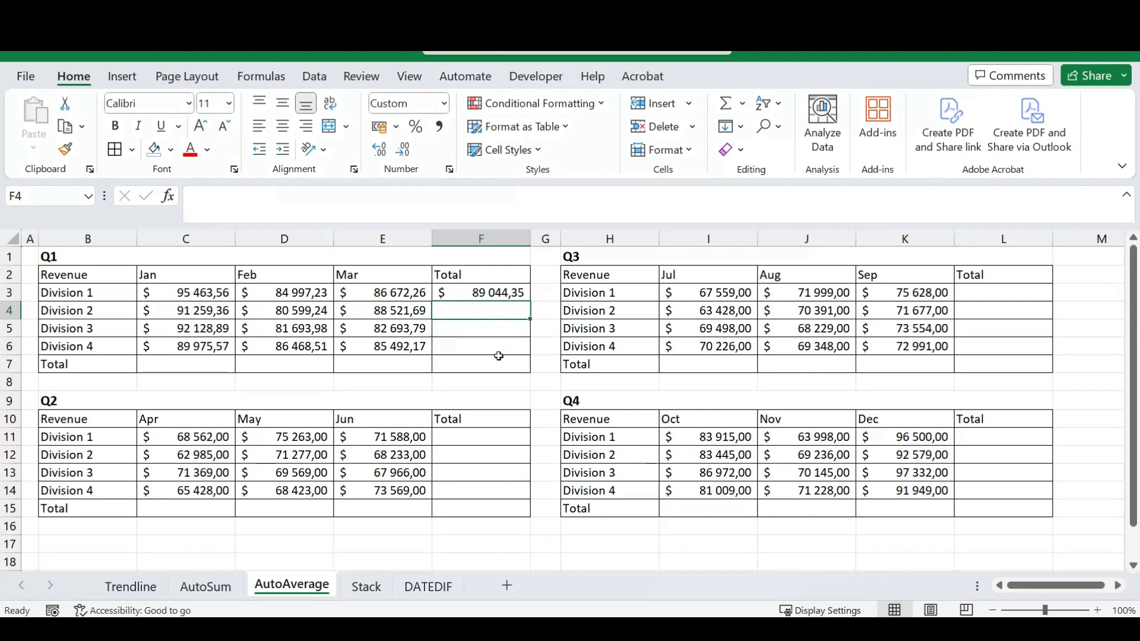
{"action": "key", "text": "ctrl+z"}
{"action": "left_click", "coordinate": [472, 326]}
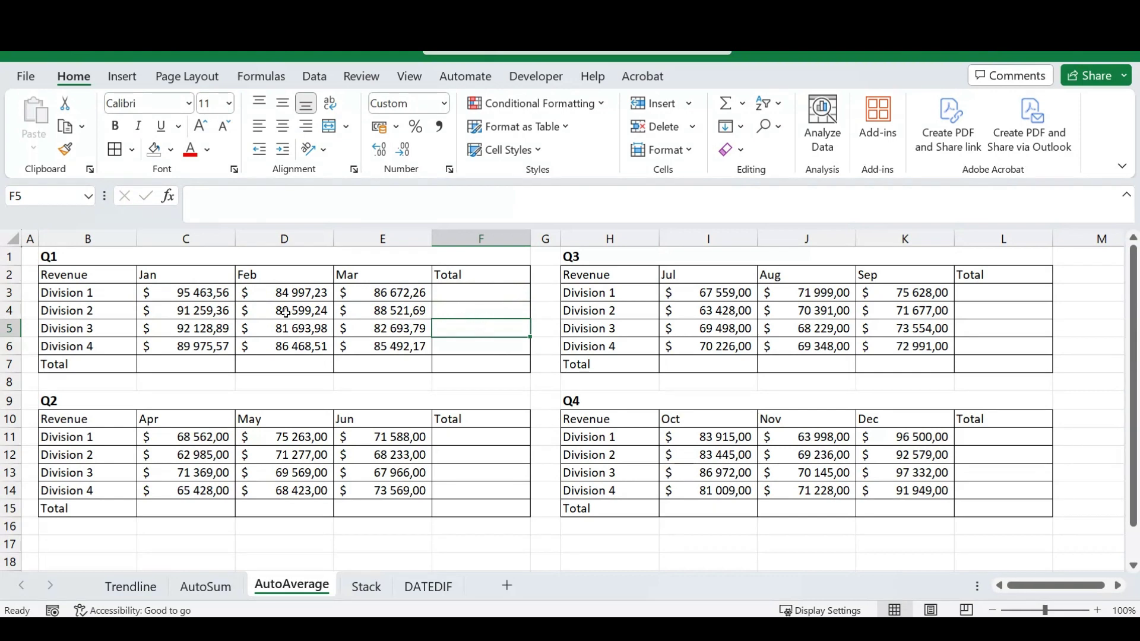
Select all four quarterly tables and apply Formulas > AutoSum > Average
{"action": "left_click", "coordinate": [200, 292]}
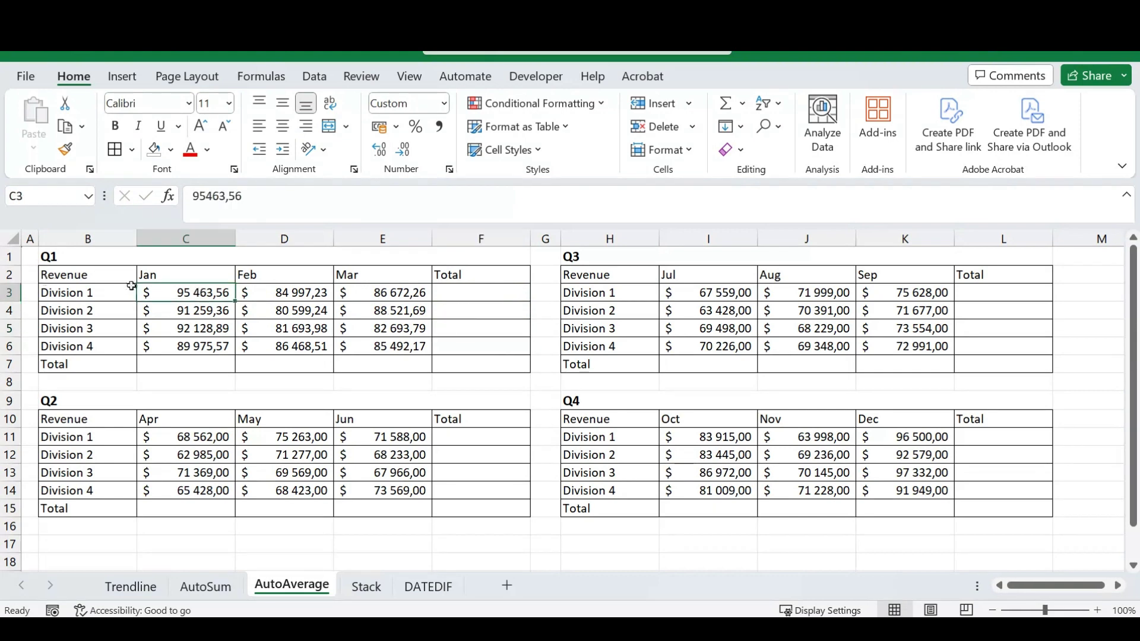
{"action": "left_click_drag", "start_coordinate": [119, 278], "coordinate": [459, 363]}
{"action": "left_click_drag", "start_coordinate": [118, 418], "coordinate": [454, 506], "text": "ctrl"}
{"action": "left_click_drag", "start_coordinate": [635, 275], "coordinate": [979, 365], "text": "ctrl"}
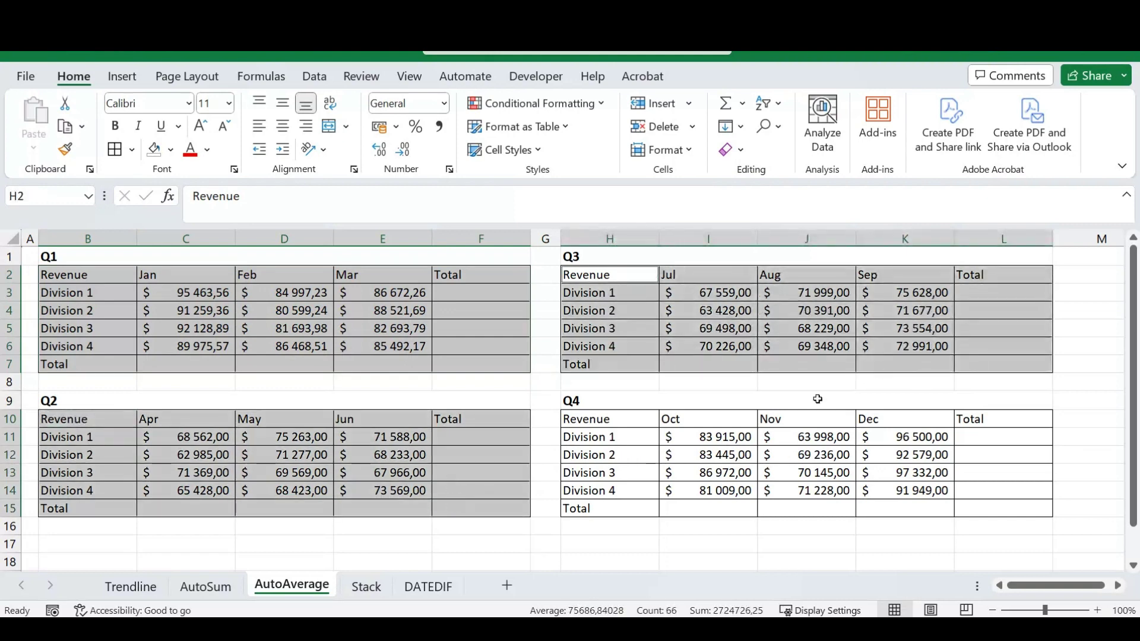
{"action": "left_click_drag", "start_coordinate": [587, 419], "coordinate": [974, 507], "text": "ctrl"}
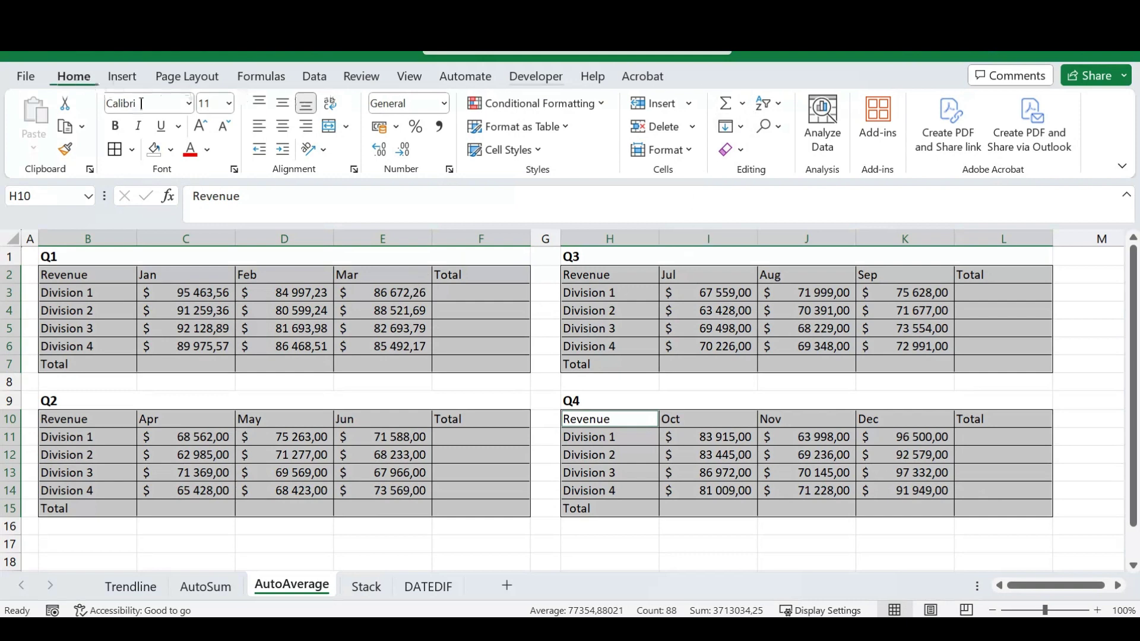
{"action": "left_click", "coordinate": [743, 103]}
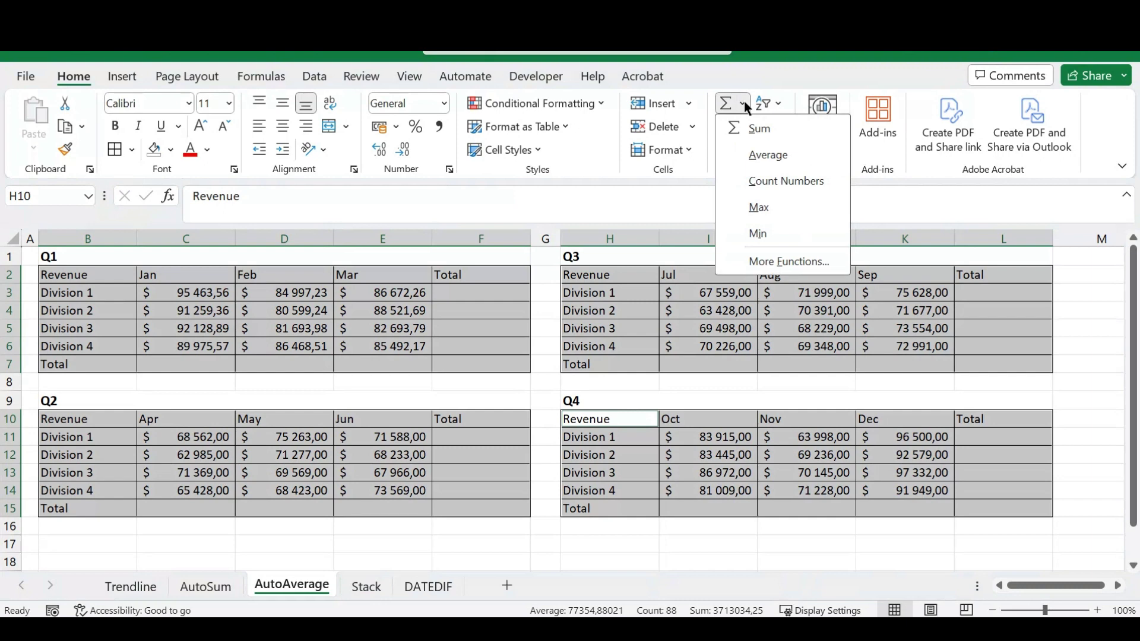
{"action": "left_click", "coordinate": [268, 82]}
{"action": "left_click", "coordinate": [265, 76]}
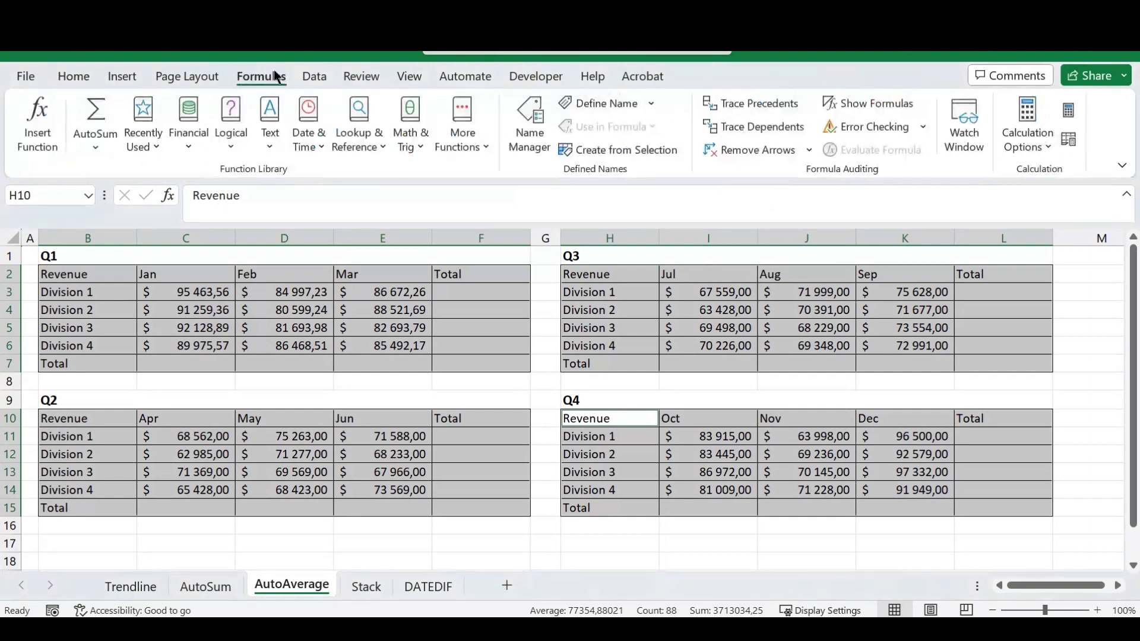
{"action": "left_click", "coordinate": [94, 144]}
{"action": "left_click", "coordinate": [123, 200]}
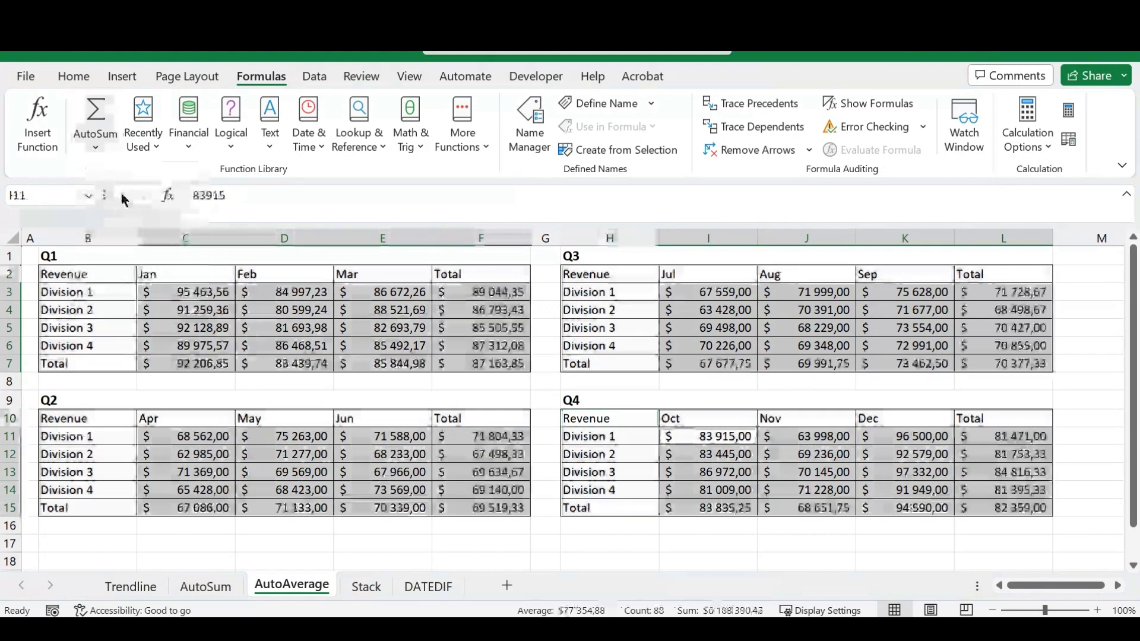
Check the AVERAGE formulas in F5, F6, F7, D7 and E7
{"action": "left_click", "coordinate": [492, 346]}
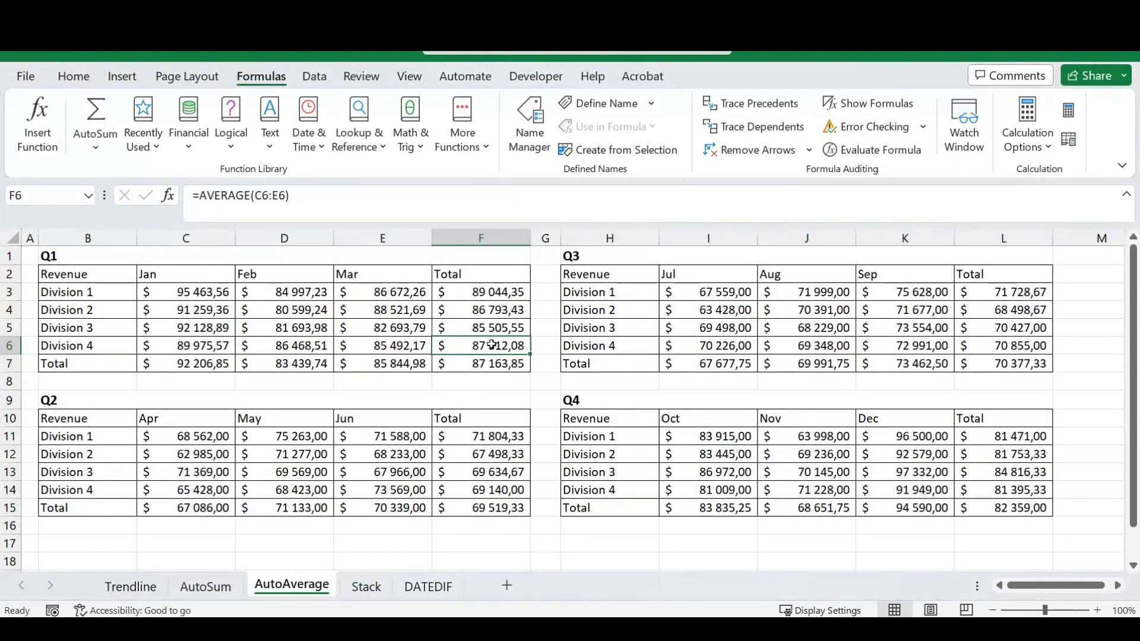
{"action": "left_click", "coordinate": [492, 328]}
{"action": "left_click", "coordinate": [492, 363]}
{"action": "left_click", "coordinate": [366, 365]}
{"action": "left_click", "coordinate": [301, 362]}
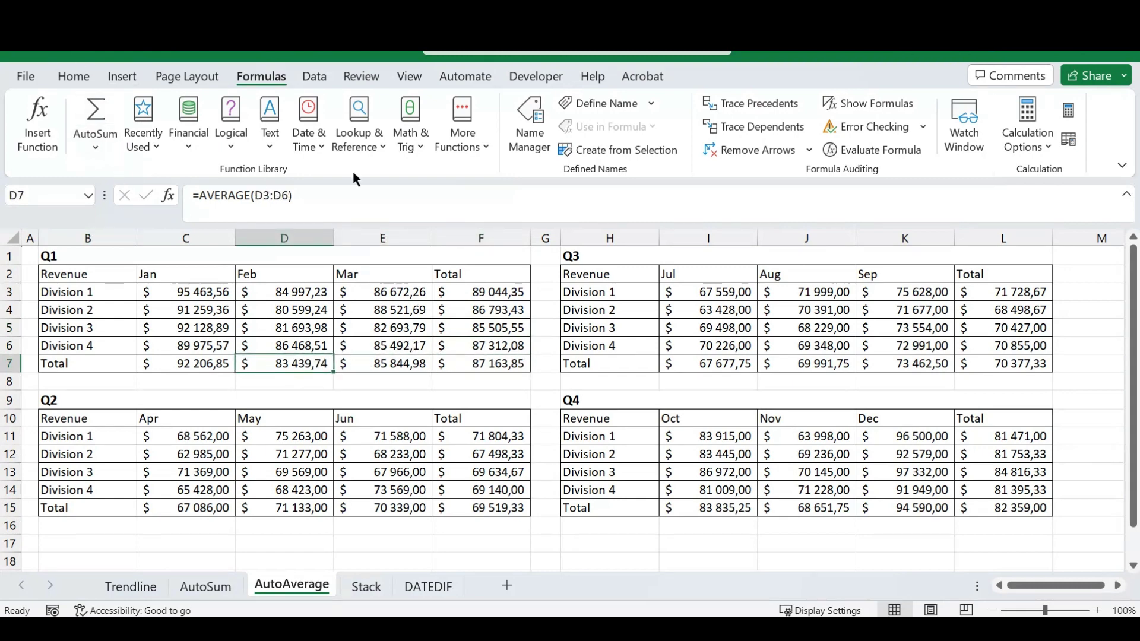
{"action": "left_click", "coordinate": [95, 138]}
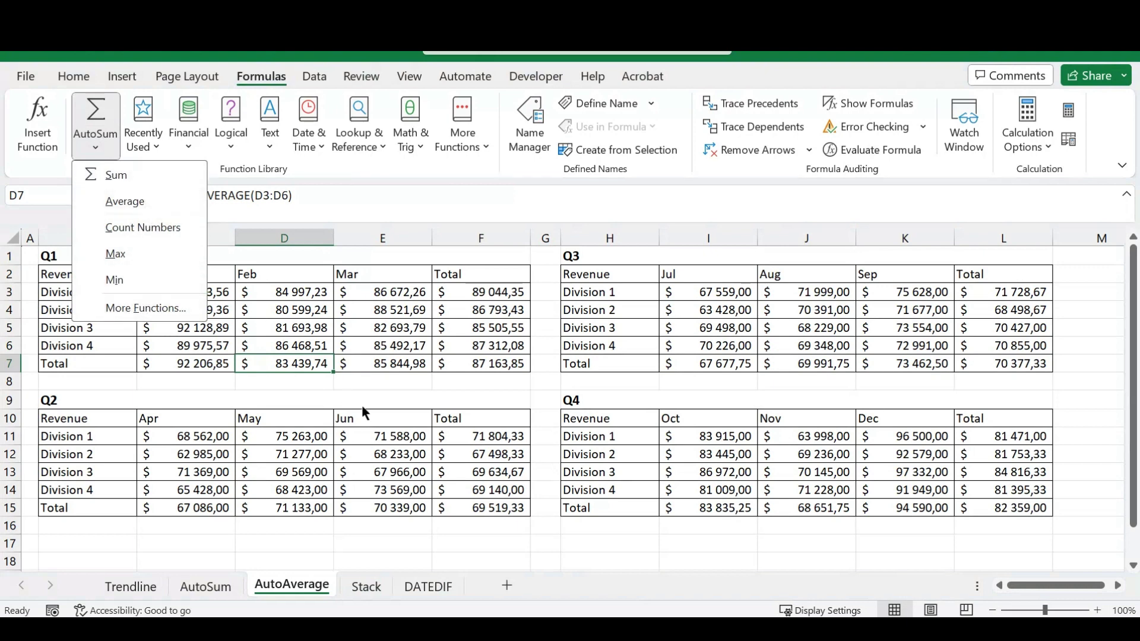
{"action": "left_click", "coordinate": [319, 347]}
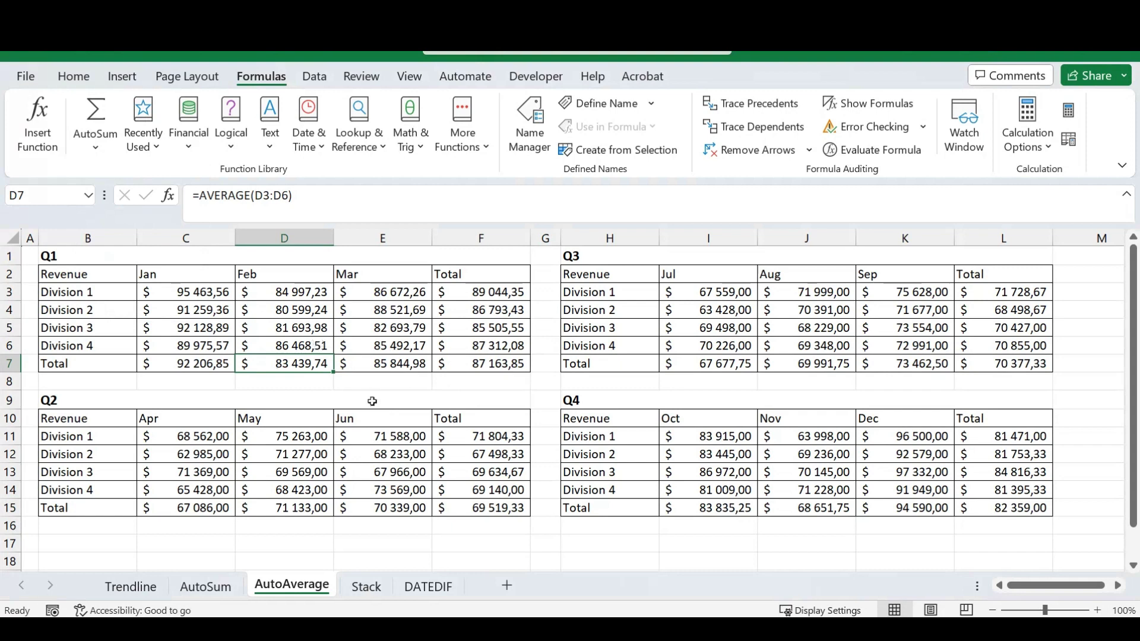
Inspect the October and November tables and the existing HSTACK table, then select E9
{"action": "left_click", "coordinate": [189, 292]}
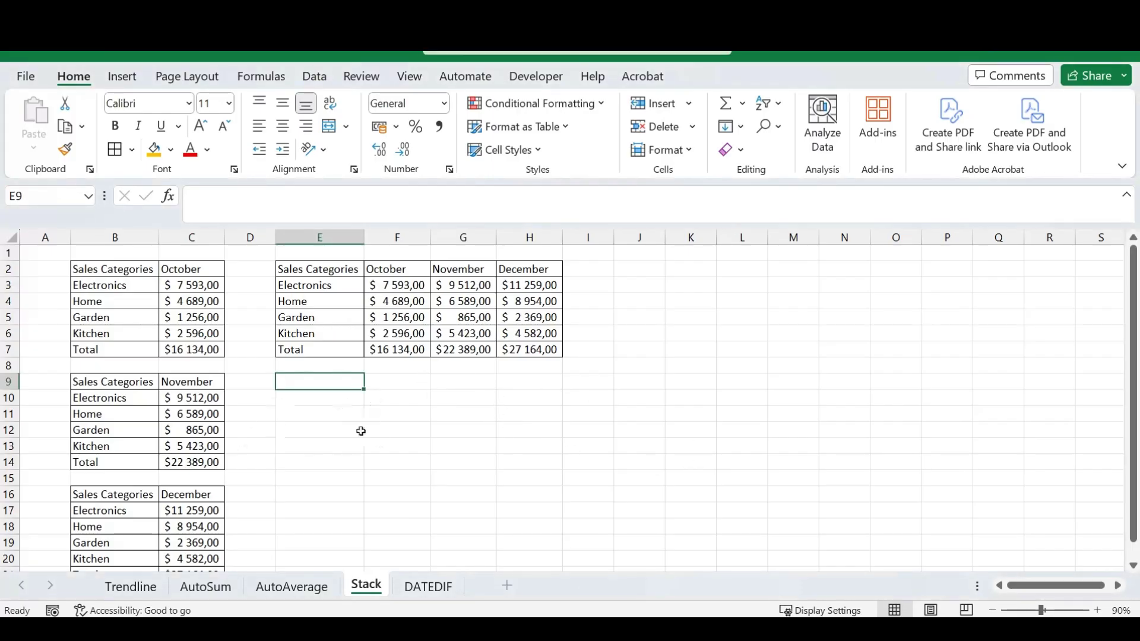
{"action": "left_click_drag", "start_coordinate": [98, 270], "coordinate": [203, 352]}
{"action": "left_click_drag", "start_coordinate": [135, 383], "coordinate": [189, 466]}
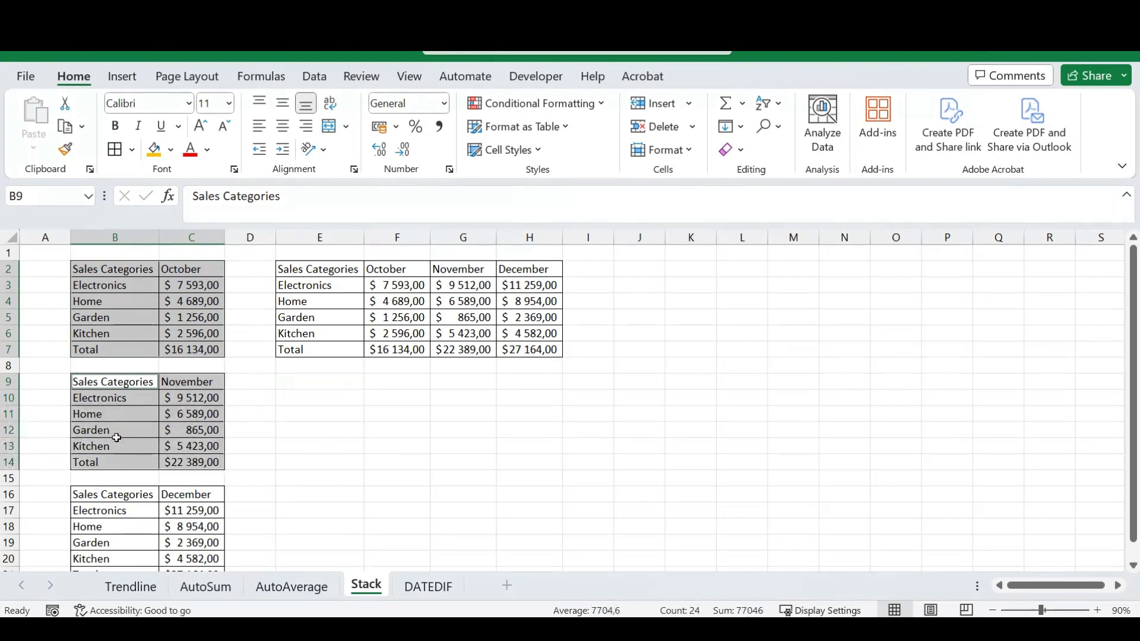
{"action": "left_click", "coordinate": [356, 437]}
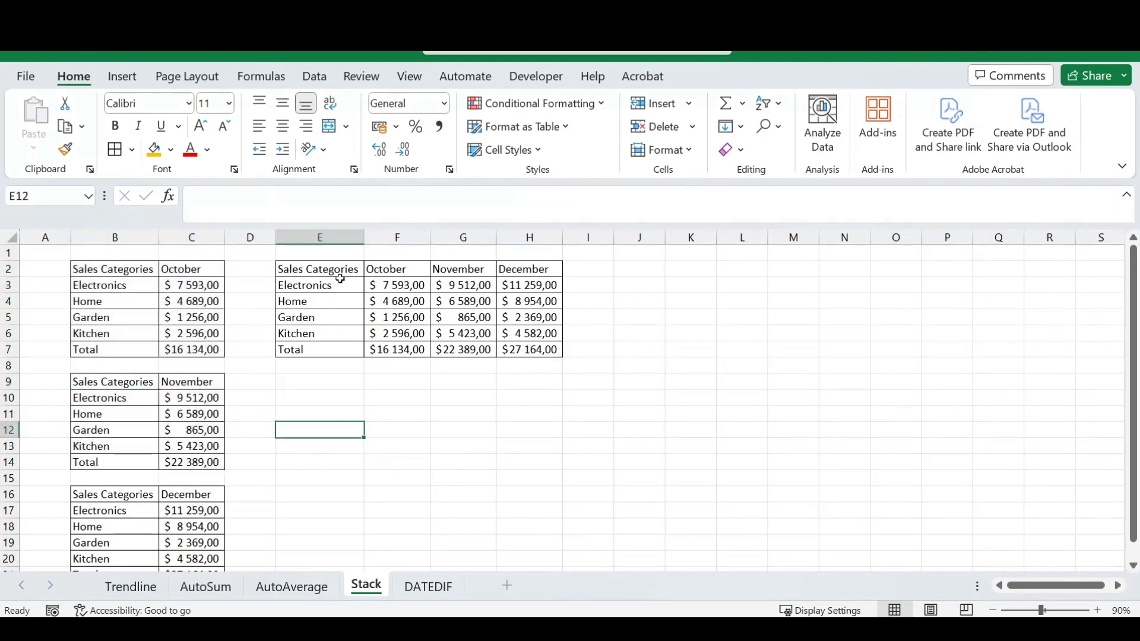
{"action": "mouse_move", "coordinate": [325, 272]}
{"action": "left_mouse_down"}
{"action": "mouse_move", "coordinate": [552, 297]}
{"action": "mouse_move", "coordinate": [538, 351]}
{"action": "left_mouse_up"}
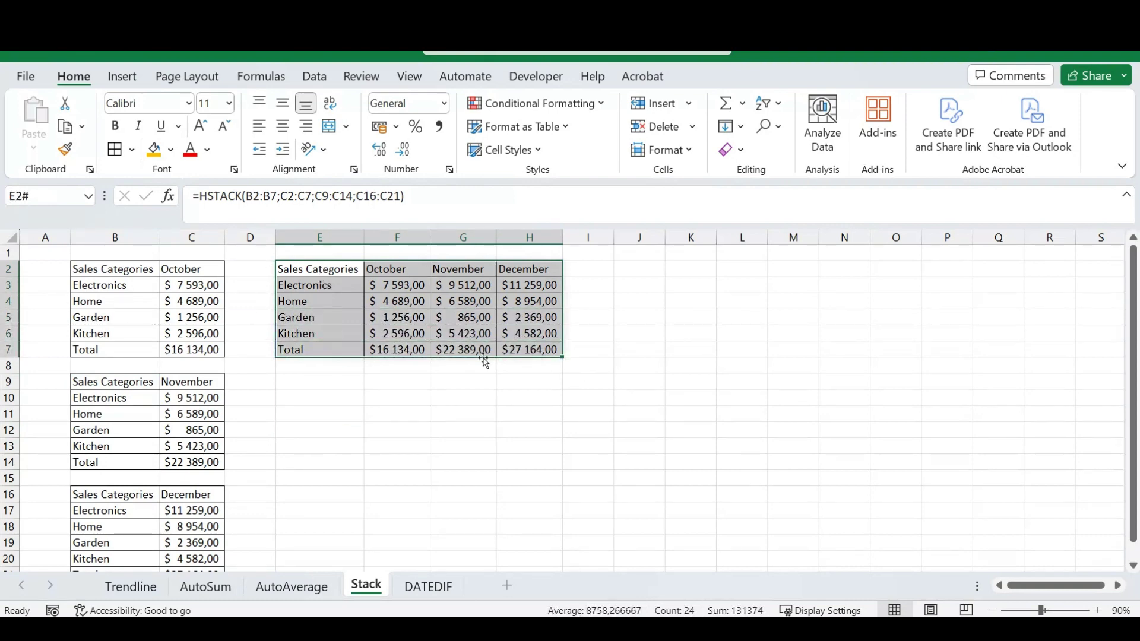
{"action": "left_click", "coordinate": [315, 380]}
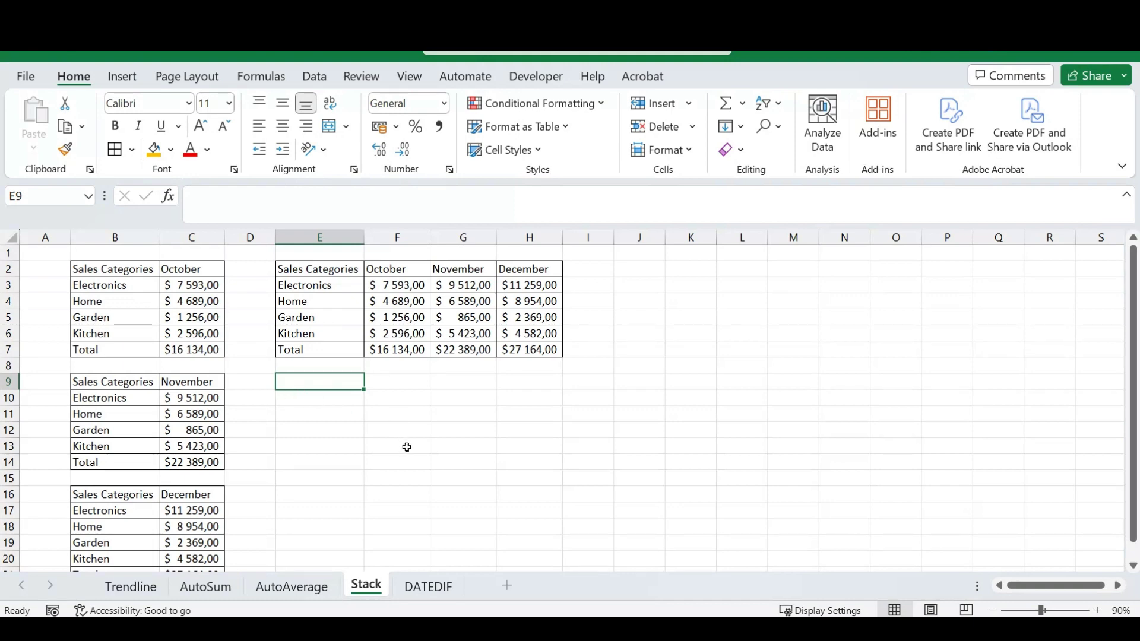
Enter =HSTACK(B2:B7;C2:C7;C9:C14;C16:C21) in E9 so the combined table spills
{"action": "type", "text": "="}
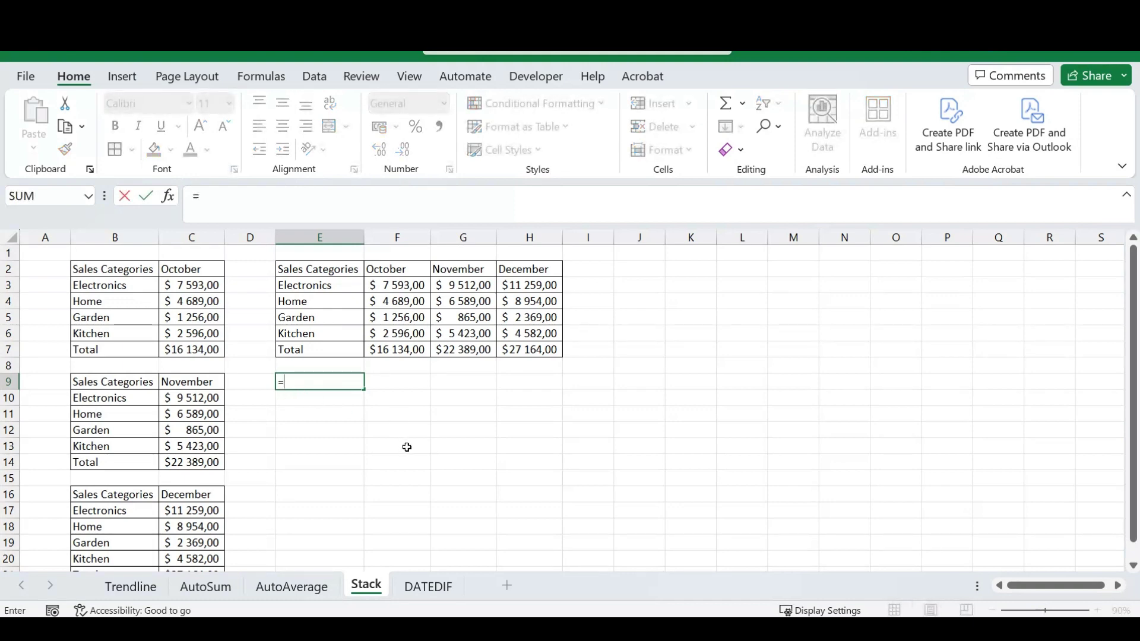
{"action": "type", "text": "hst"}
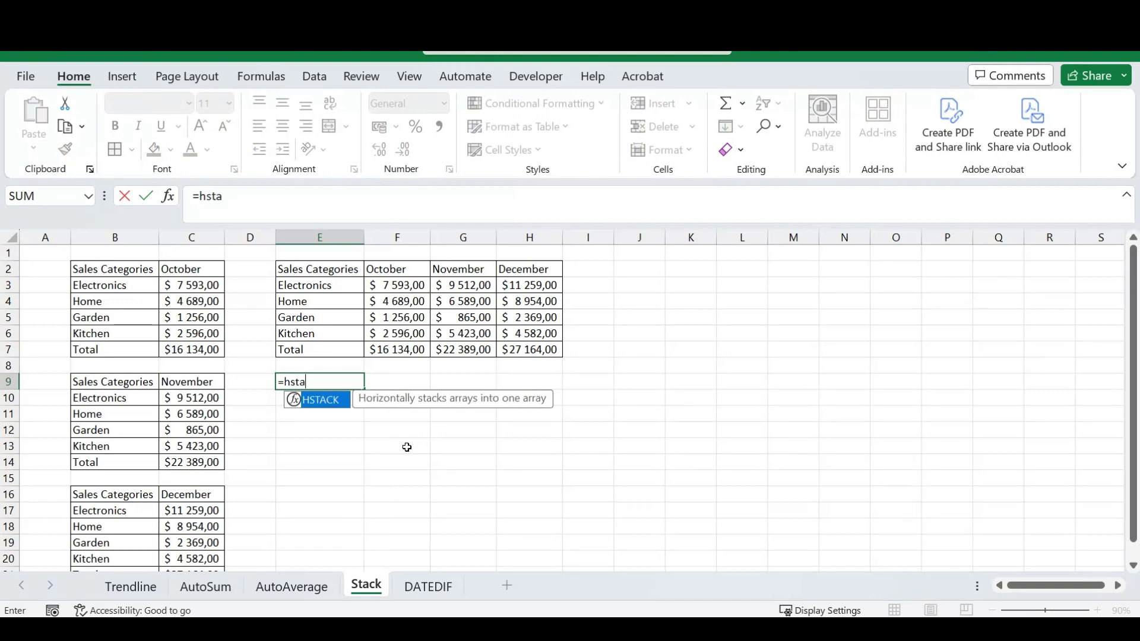
{"action": "type", "text": "a"}
{"action": "key", "text": "Tab"}
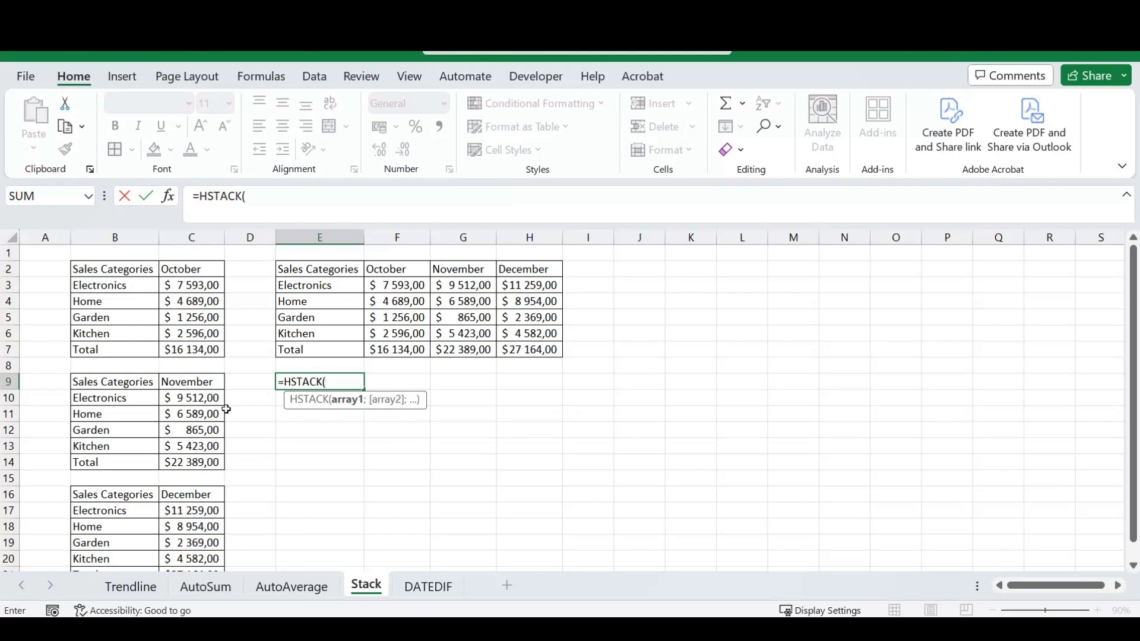
{"action": "left_click", "coordinate": [117, 269]}
{"action": "left_click_drag", "start_coordinate": [120, 285], "coordinate": [112, 348]}
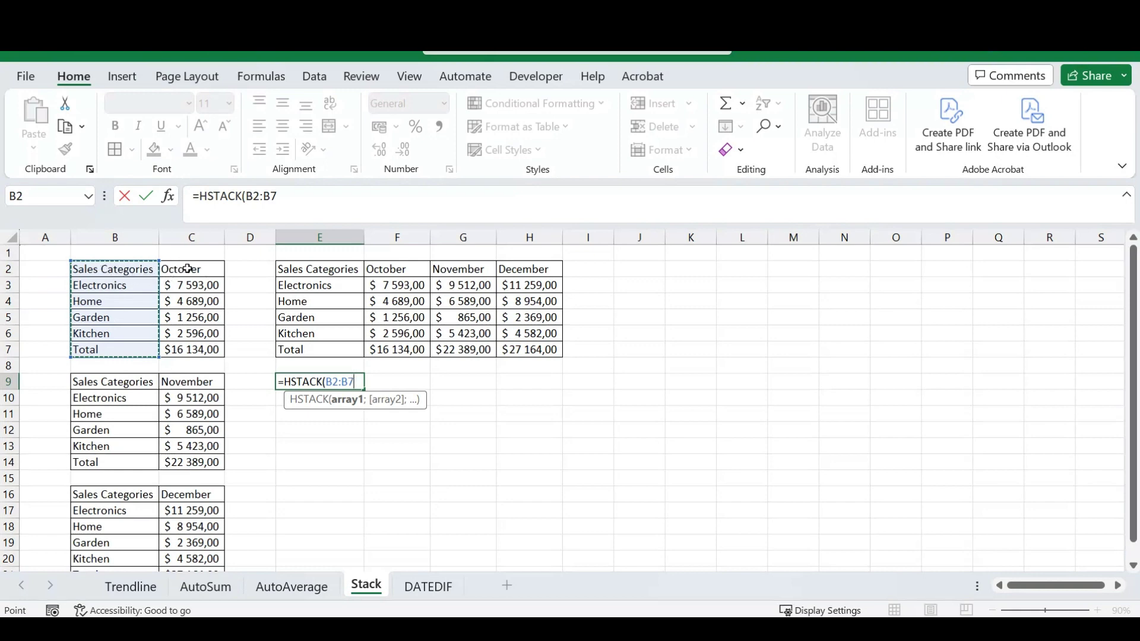
{"action": "type", "text": ";"}
{"action": "left_click_drag", "start_coordinate": [192, 270], "coordinate": [196, 557]}
{"action": "type", "text": ";"}
{"action": "type", "text": ";"}
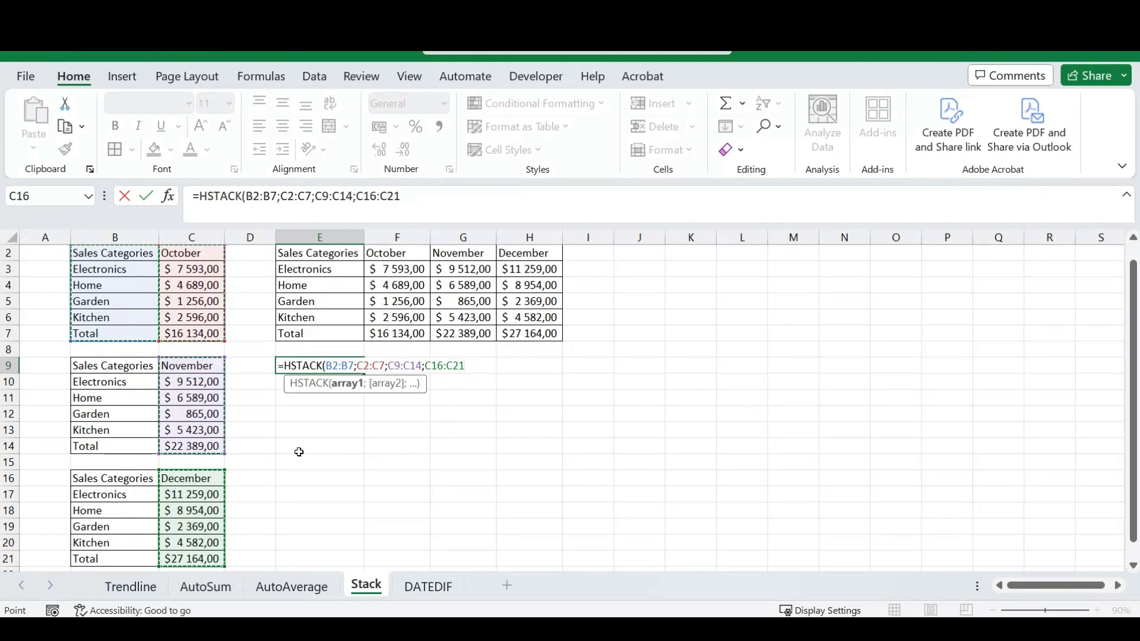
{"action": "left_click_drag", "start_coordinate": [1122, 439], "coordinate": [1122, 387]}
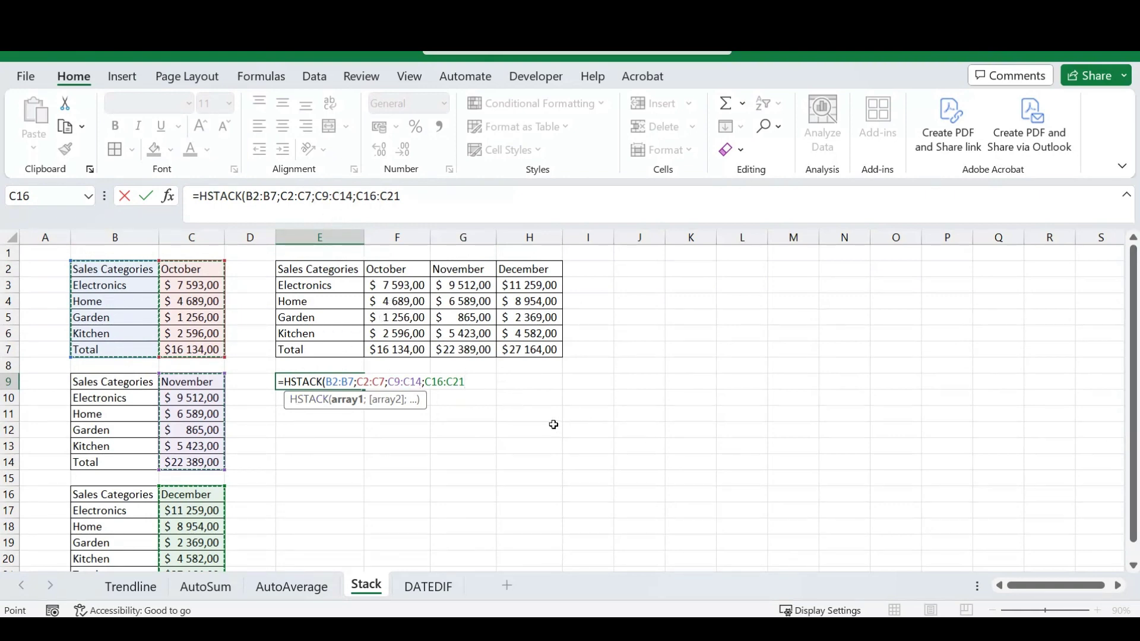
{"action": "key", "text": "Return"}
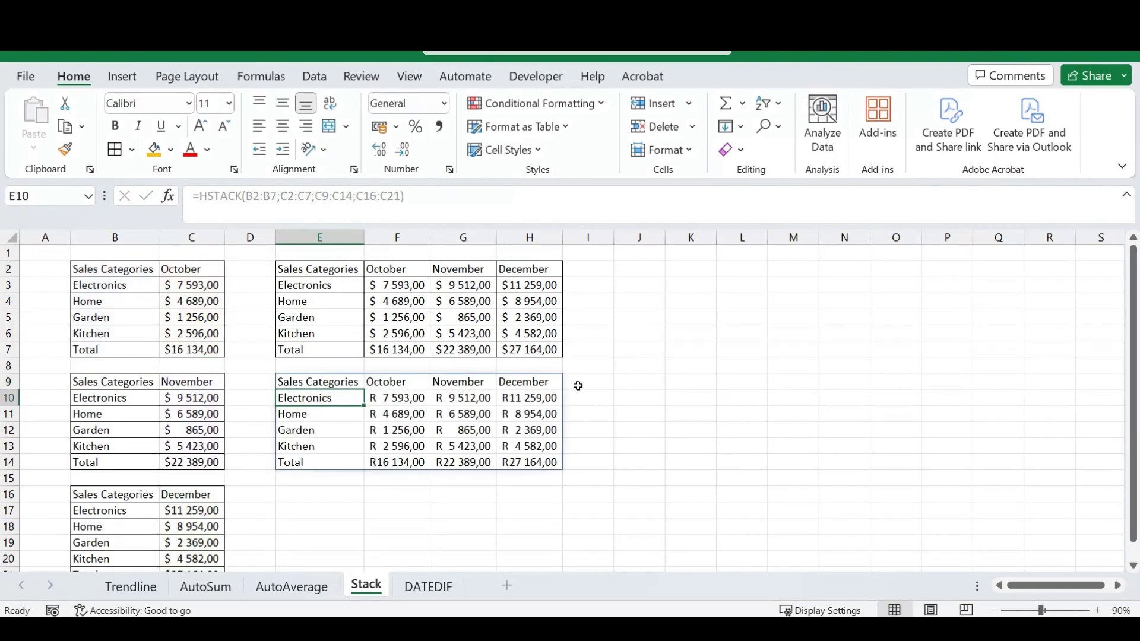
Apply All Borders to the spilled table E9:H14
{"action": "left_click_drag", "start_coordinate": [330, 383], "coordinate": [515, 459]}
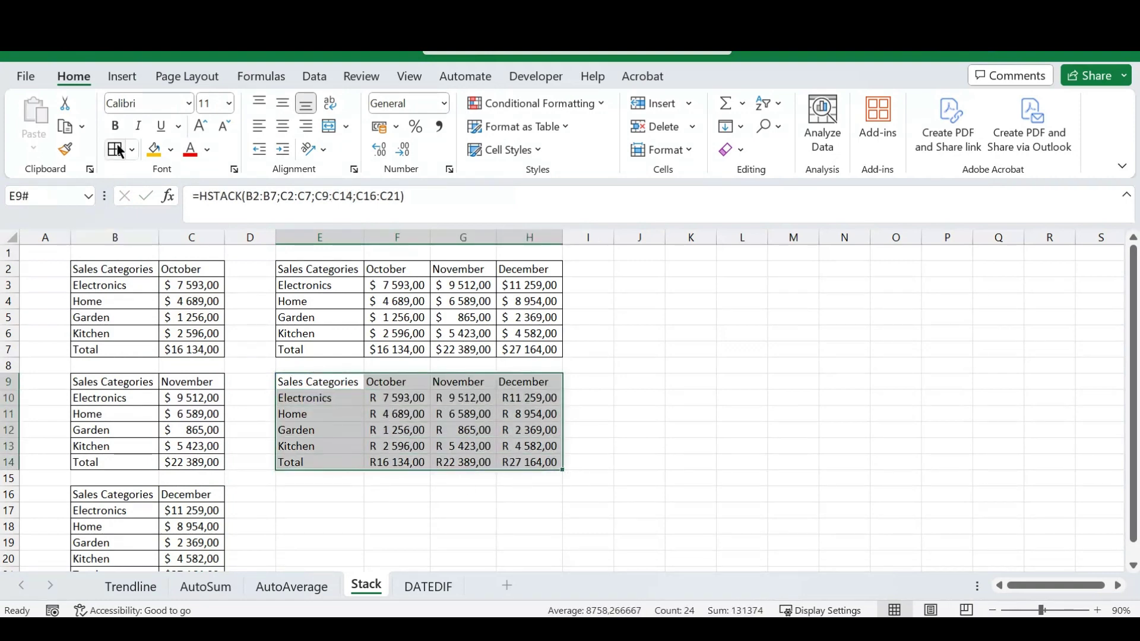
{"action": "left_click", "coordinate": [118, 152]}
{"action": "left_click", "coordinate": [590, 430]}
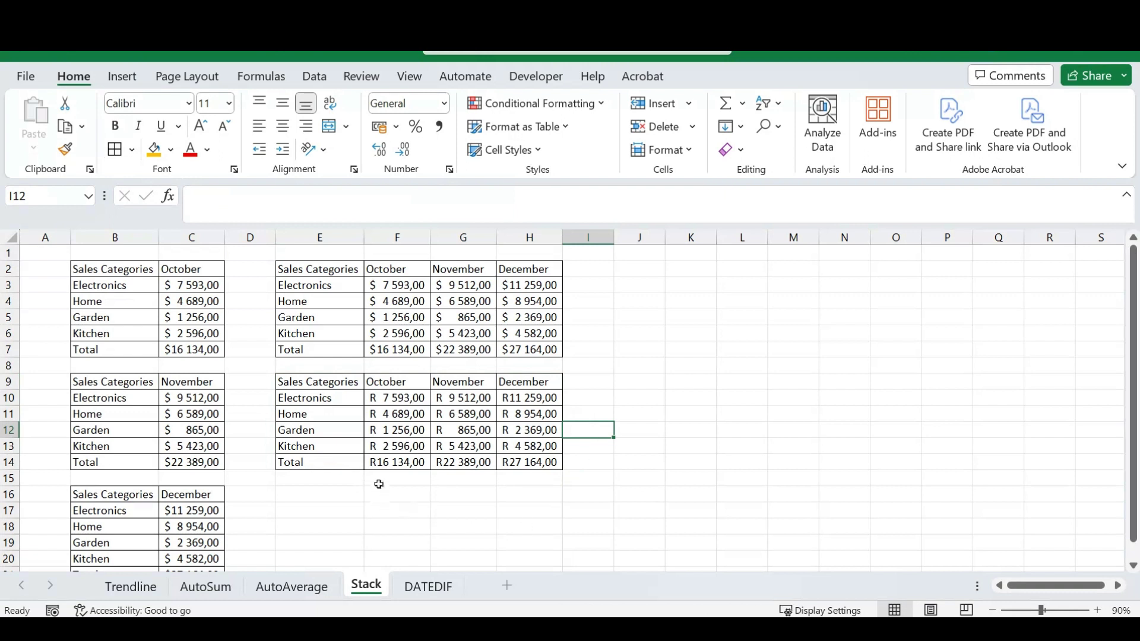
{"action": "left_click", "coordinate": [197, 397]}
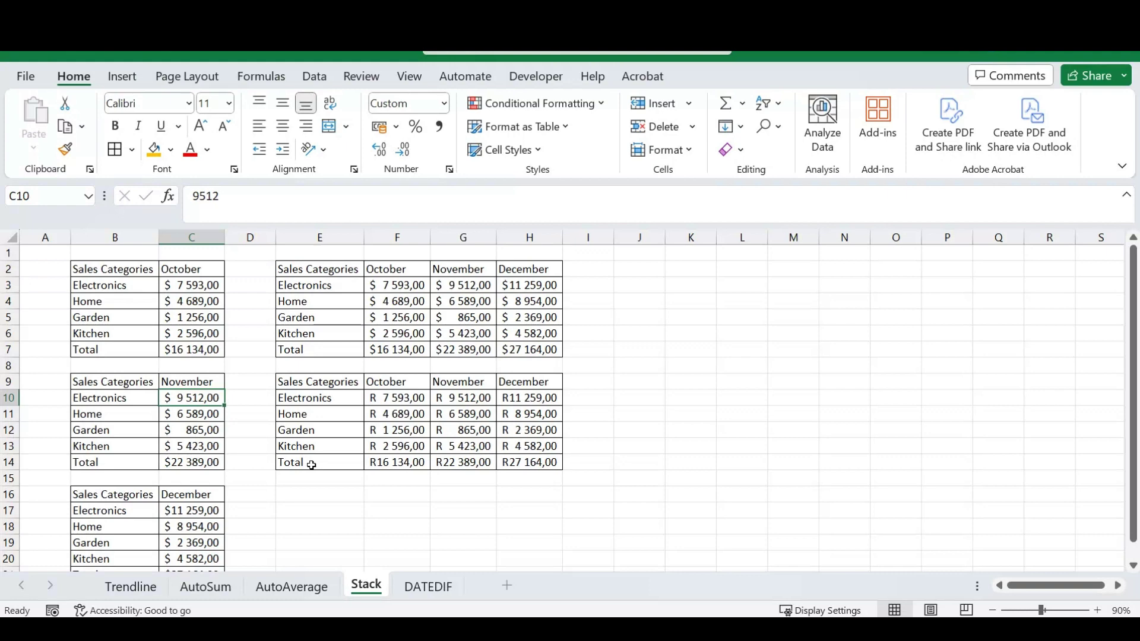
{"action": "type", "text": "0"}
{"action": "key", "text": "Return"}
{"action": "type", "text": "0"}
{"action": "key", "text": "Return"}
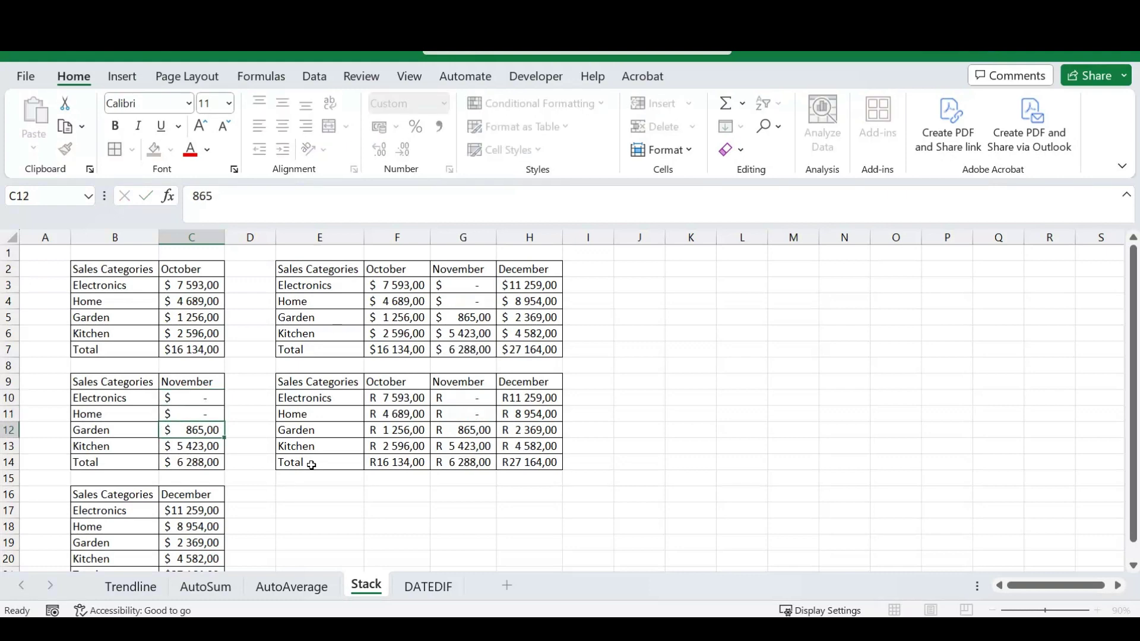
{"action": "type", "text": "0"}
{"action": "key", "text": "Return"}
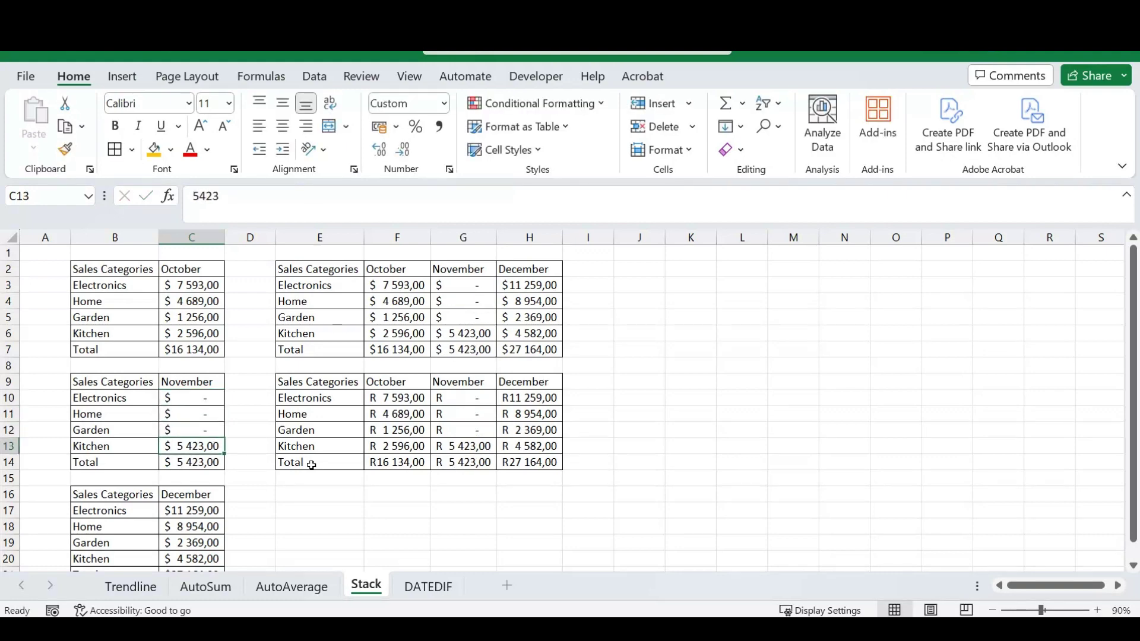
{"action": "key", "text": "Delete"}
{"action": "key", "text": "Up"}
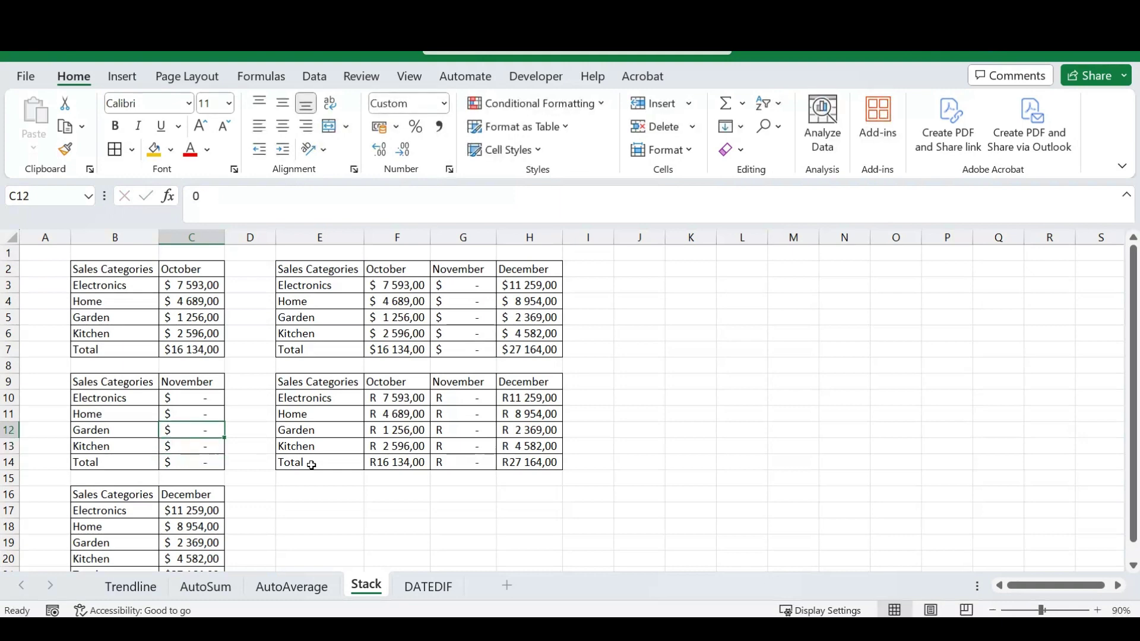
{"action": "key", "text": "ctrl+z"}
{"action": "key", "text": "ctrl+z"}
{"action": "key", "text": "ctrl+z"}
{"action": "key", "text": "ctrl+z"}
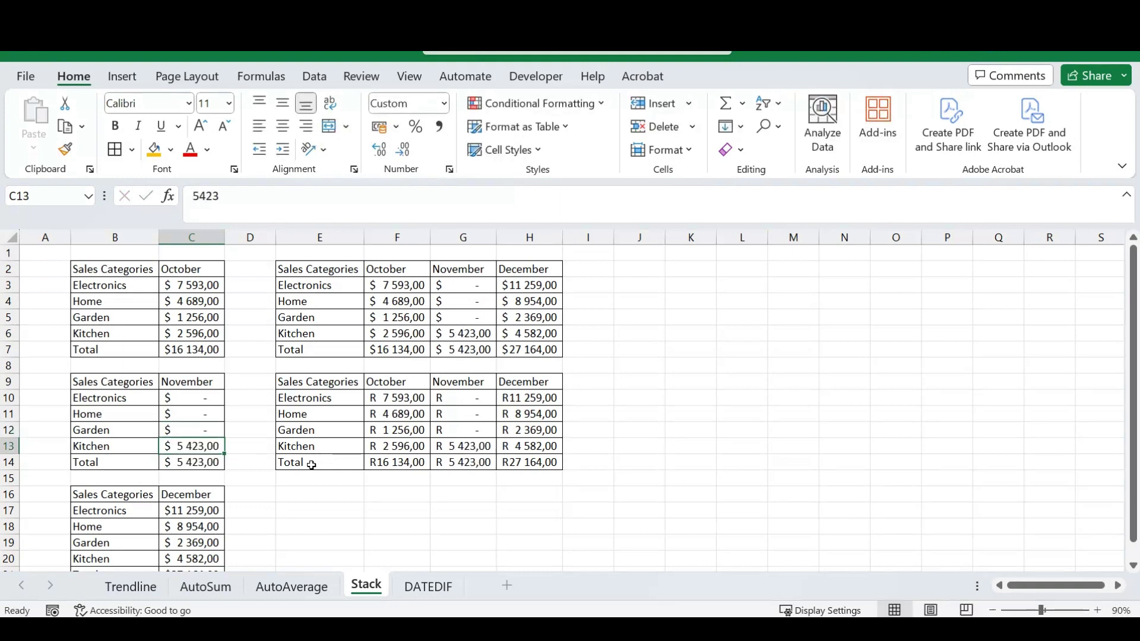
{"action": "key", "text": "Up"}
{"action": "key", "text": "Up"}
{"action": "key", "text": "Up"}
{"action": "key", "text": "Up"}
{"action": "key", "text": "Up"}
{"action": "key", "text": "Up"}
{"action": "key", "text": "Up"}
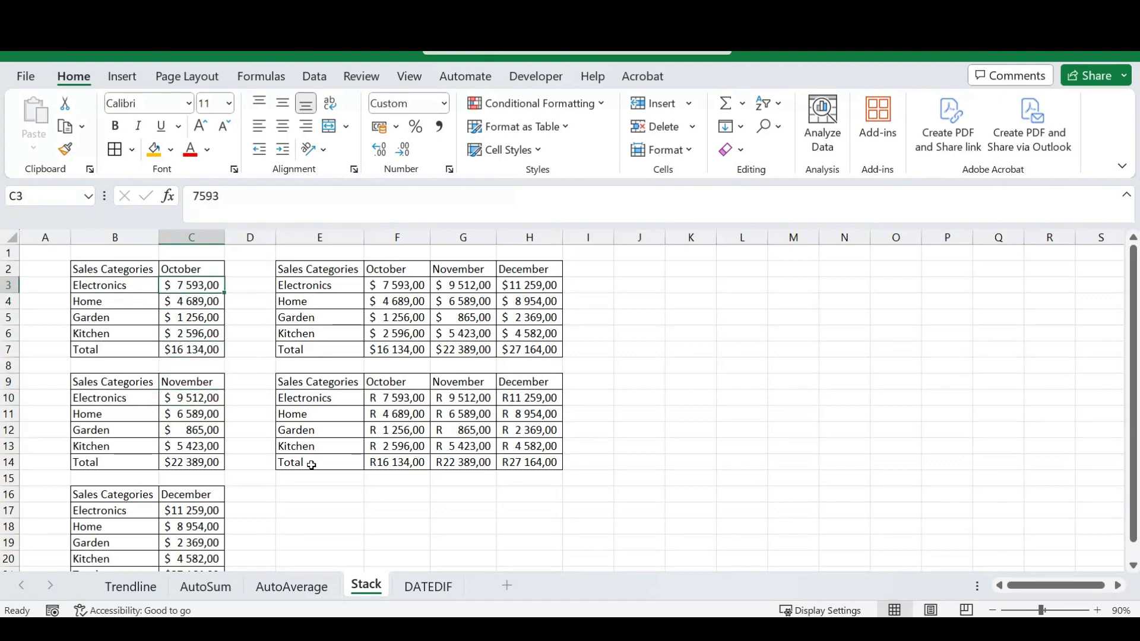
{"action": "type", "text": "0"}
{"action": "key", "text": "Return"}
{"action": "key", "text": "Up"}
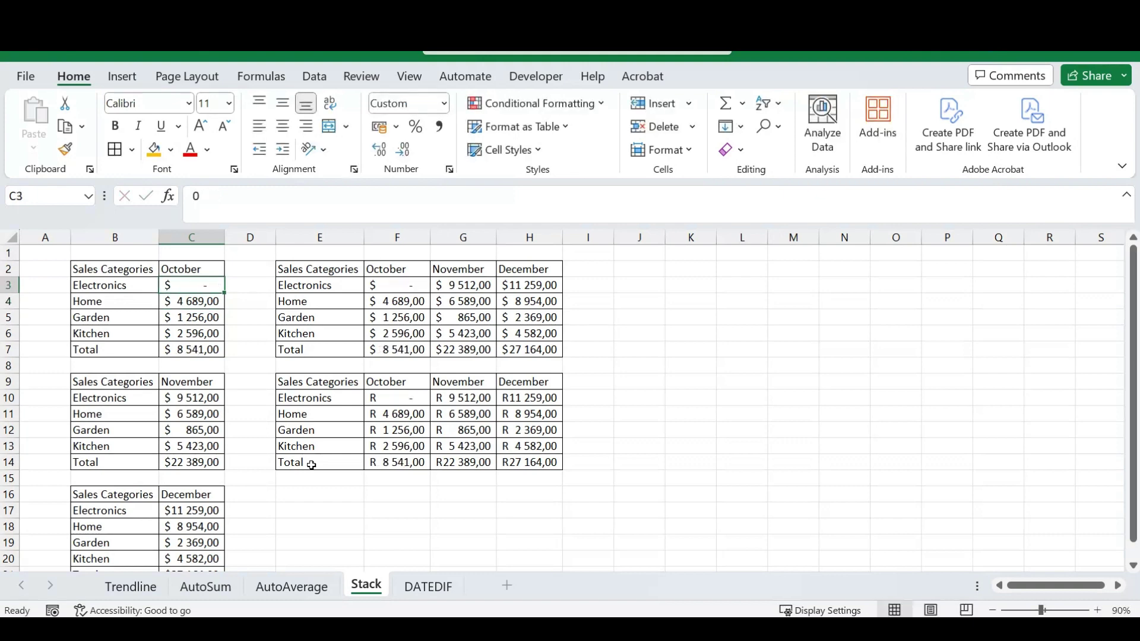
{"action": "key", "text": "ctrl+z"}
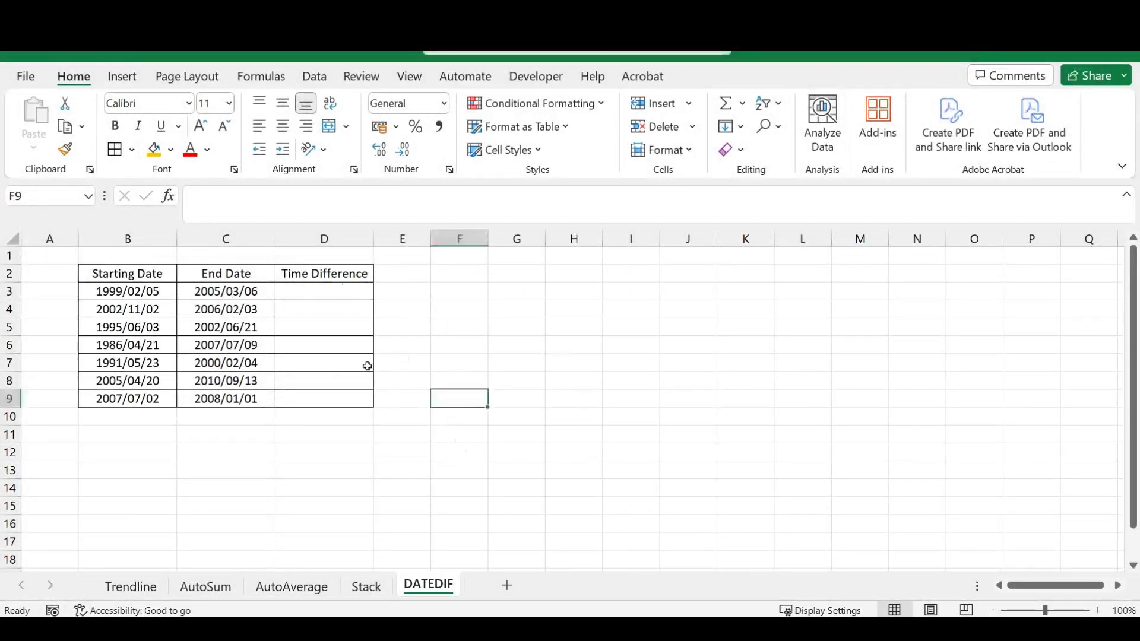
Review the first start and end date pair and select Time Difference cell D3
{"action": "left_click", "coordinate": [324, 291]}
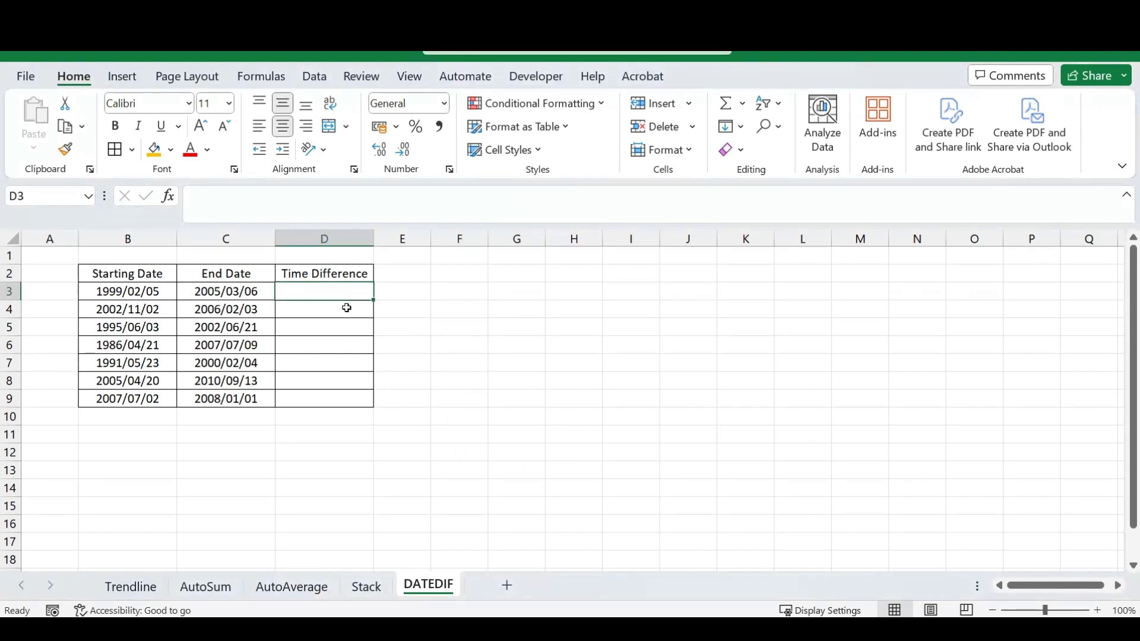
{"action": "left_click_drag", "start_coordinate": [134, 293], "coordinate": [235, 382]}
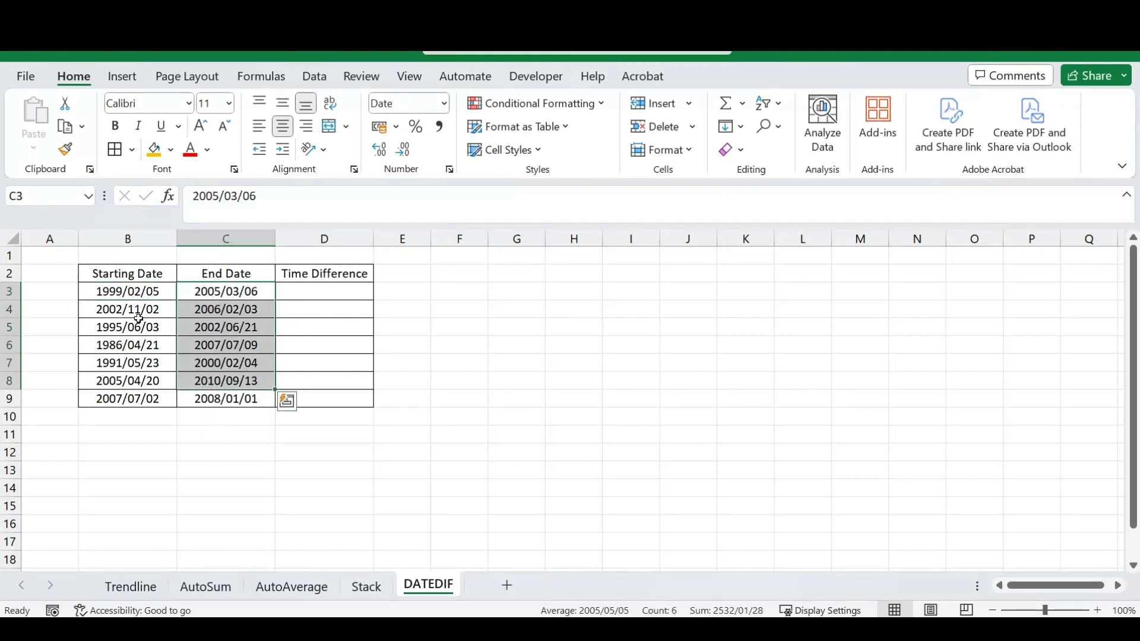
{"action": "left_click", "coordinate": [290, 299]}
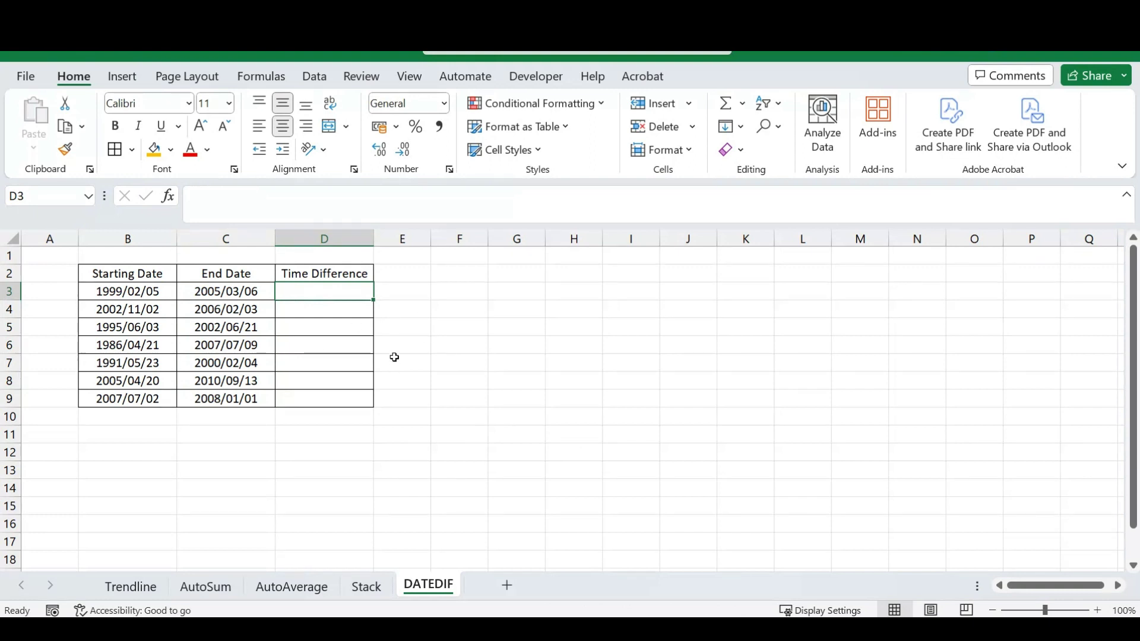
Begin =datedif( in D3 and check the DATEDIF syntax in its Help article
{"action": "type", "text": "="}
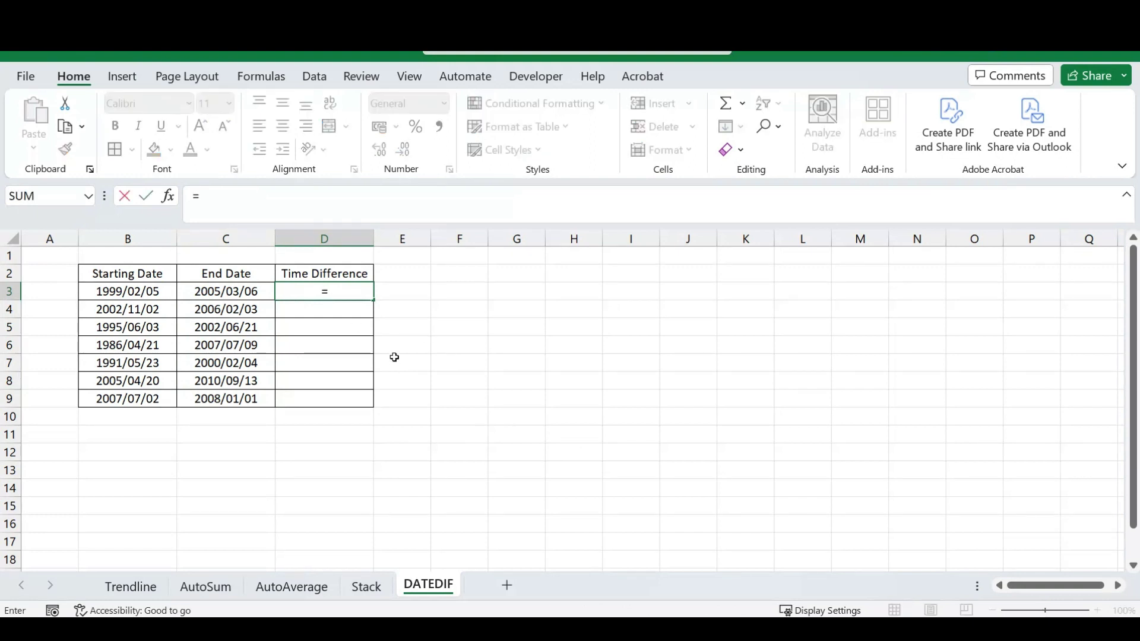
{"action": "type", "text": "dated"}
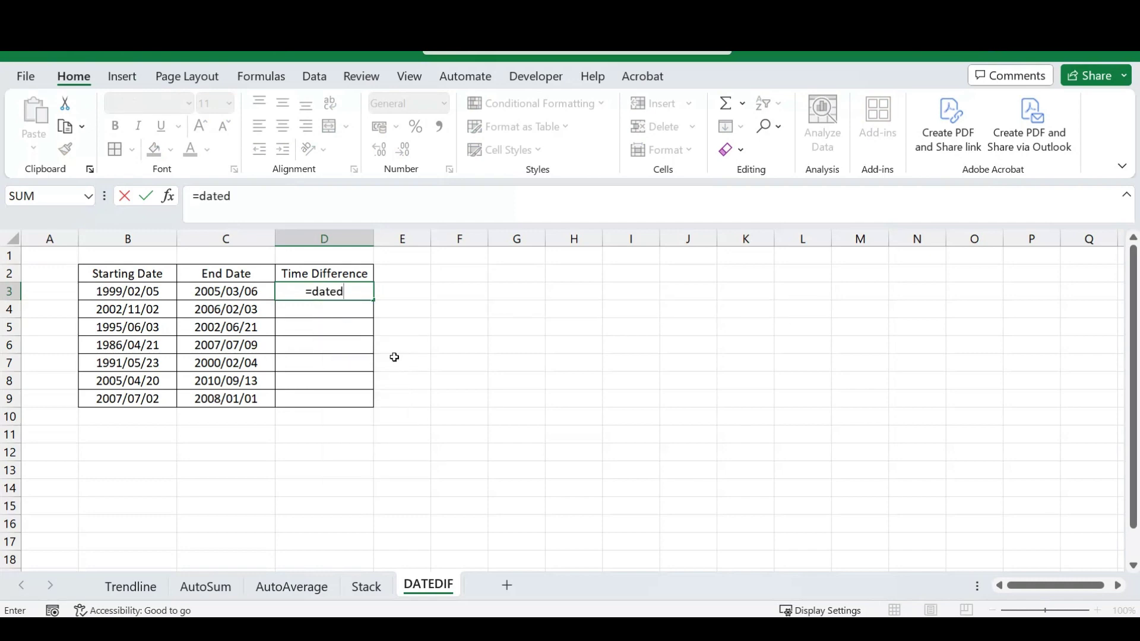
{"action": "type", "text": "if("}
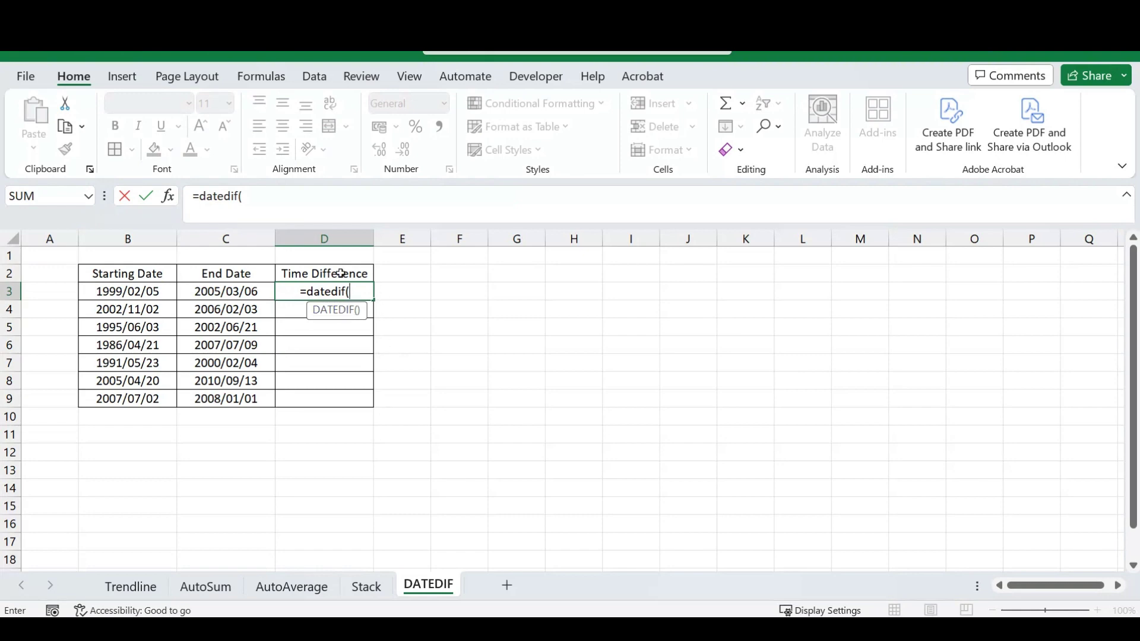
{"action": "left_click", "coordinate": [339, 322]}
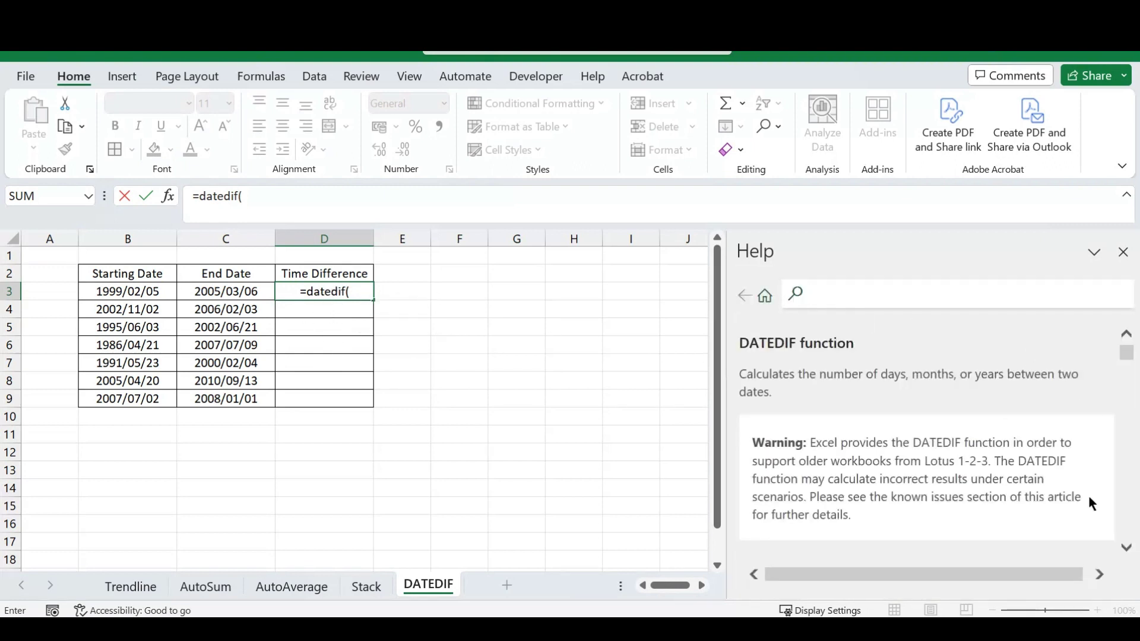
{"action": "mouse_move", "coordinate": [1126, 354]}
{"action": "left_mouse_down"}
{"action": "mouse_move", "coordinate": [1128, 395]}
{"action": "mouse_move", "coordinate": [1127, 365]}
{"action": "left_mouse_up"}
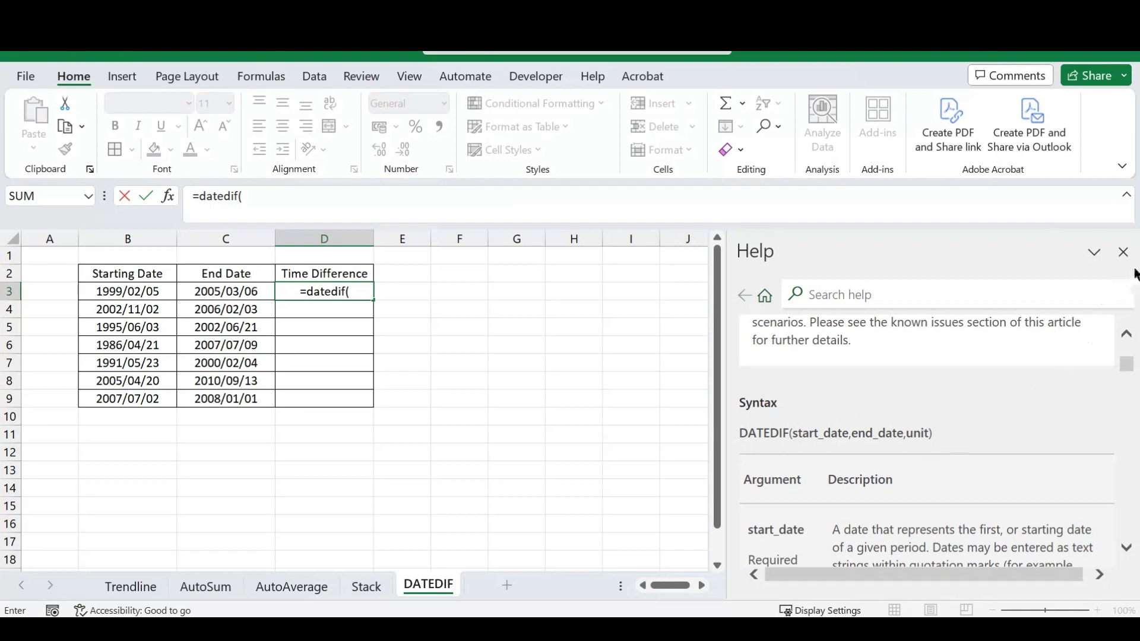
{"action": "left_click", "coordinate": [1122, 252]}
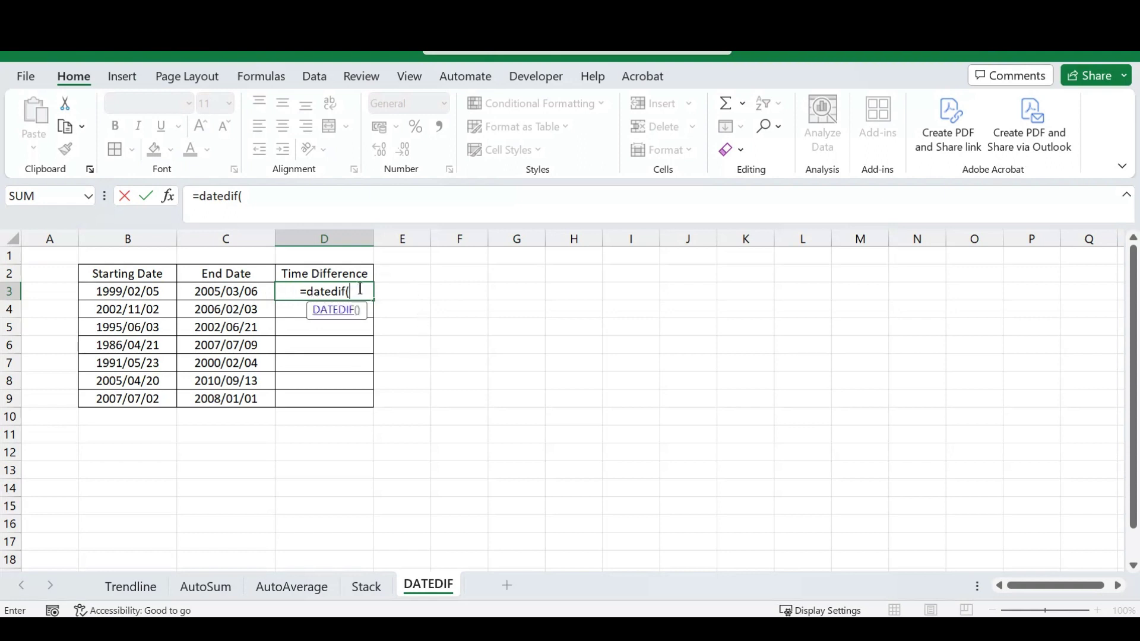
Enter =DATEDIF(B3;C3;"Y") in D3 and fill it down to D9 for year differences
{"action": "left_click", "coordinate": [133, 291]}
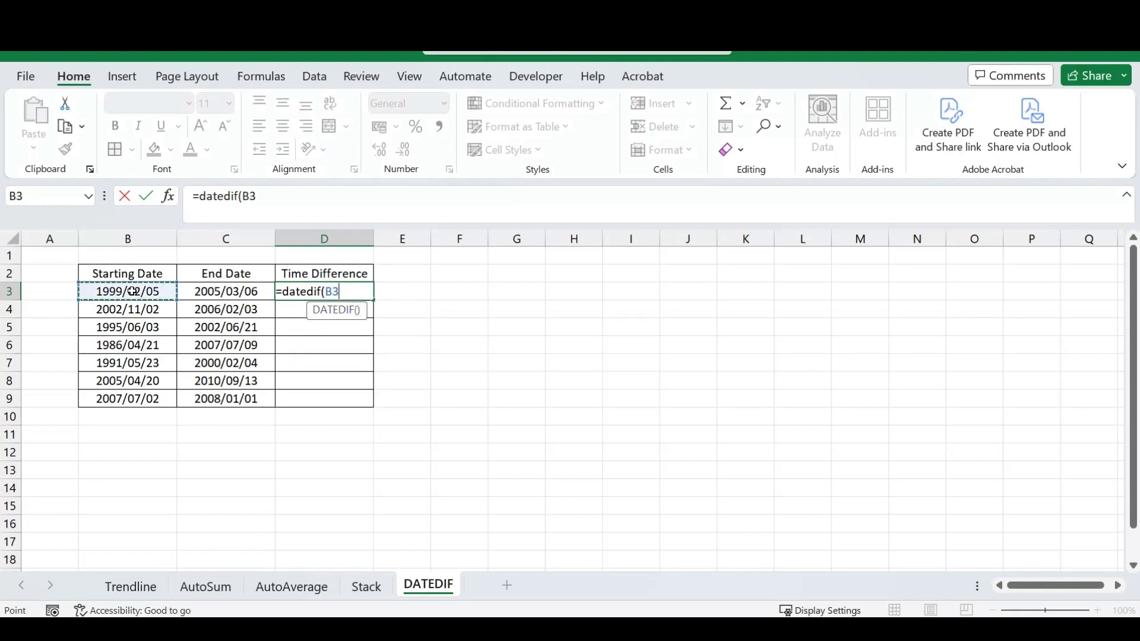
{"action": "type", "text": ","}
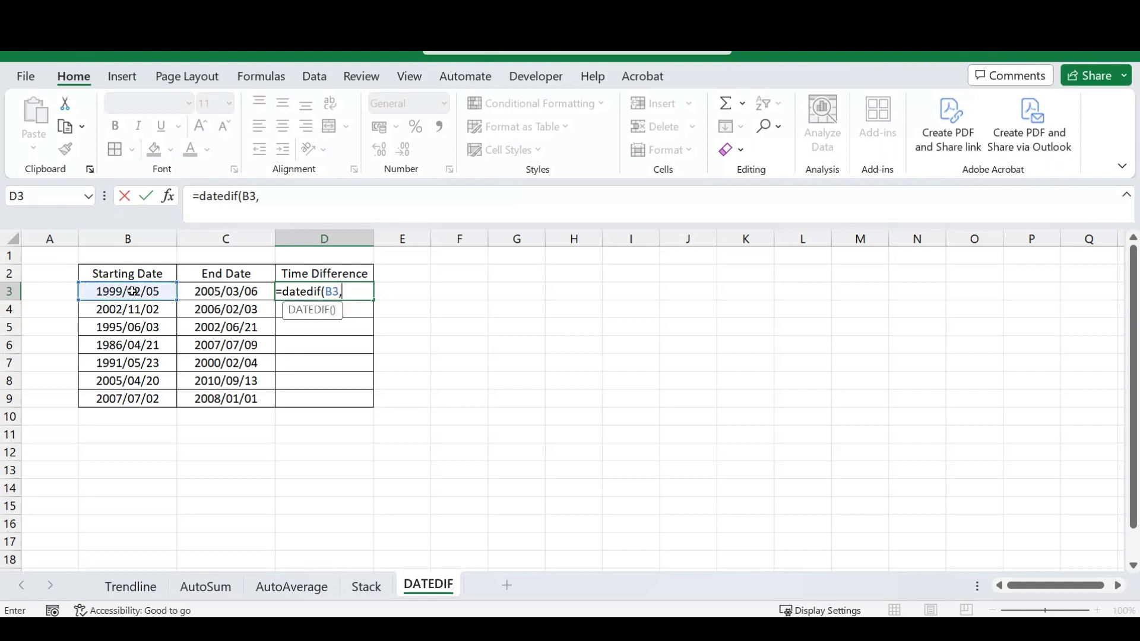
{"action": "left_click", "coordinate": [231, 292]}
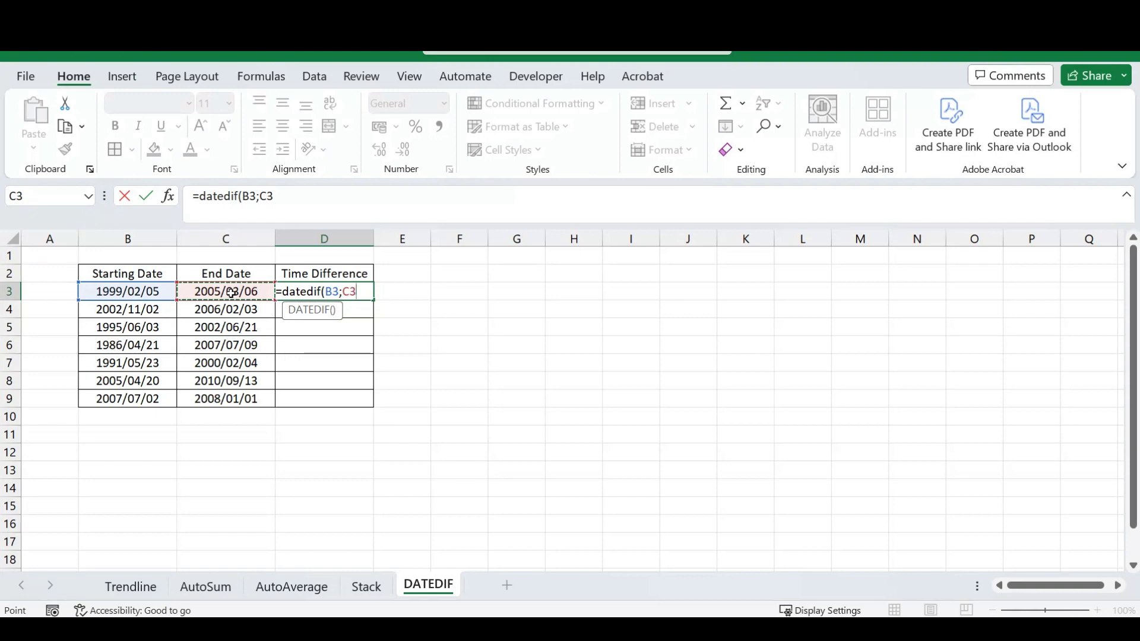
{"action": "type", "text": ";\"Y\""}
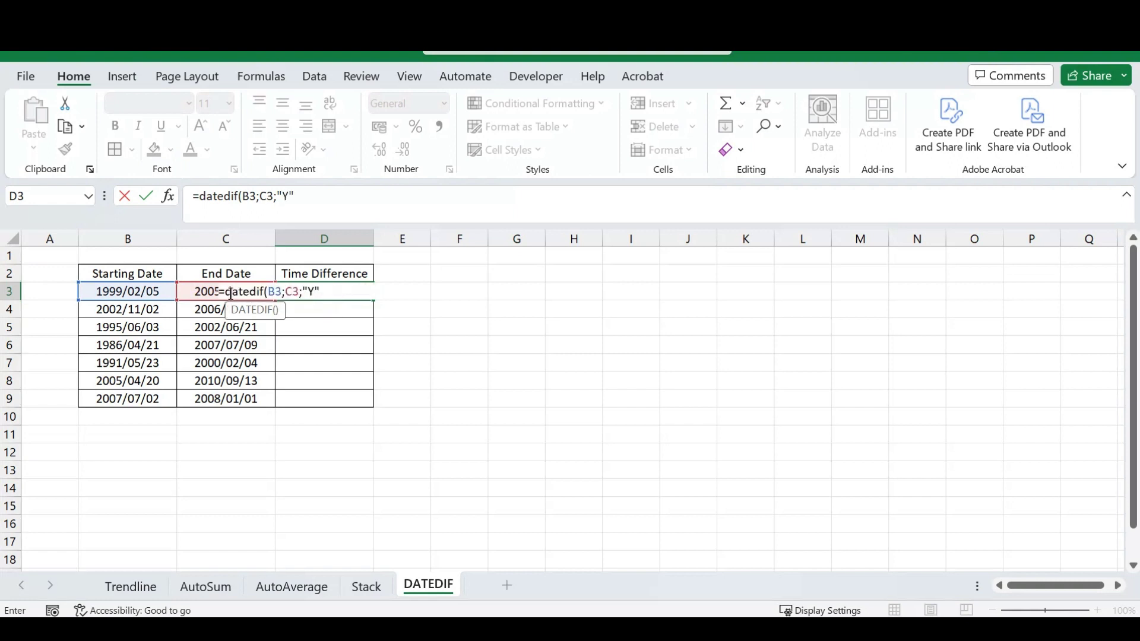
{"action": "type", "text": ")"}
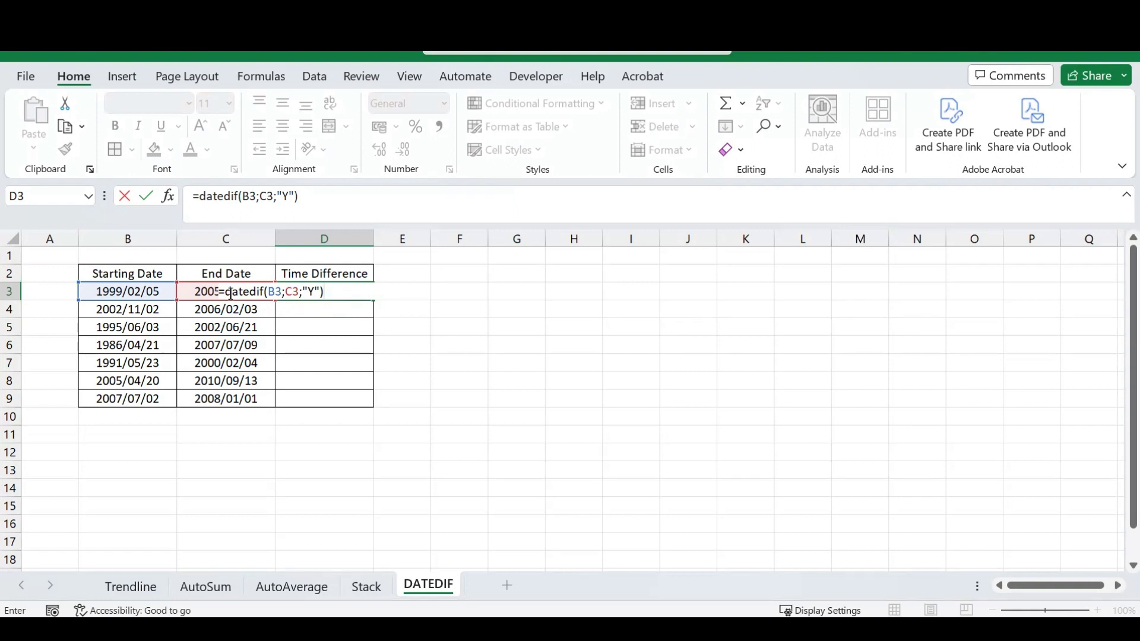
{"action": "key", "text": "Return"}
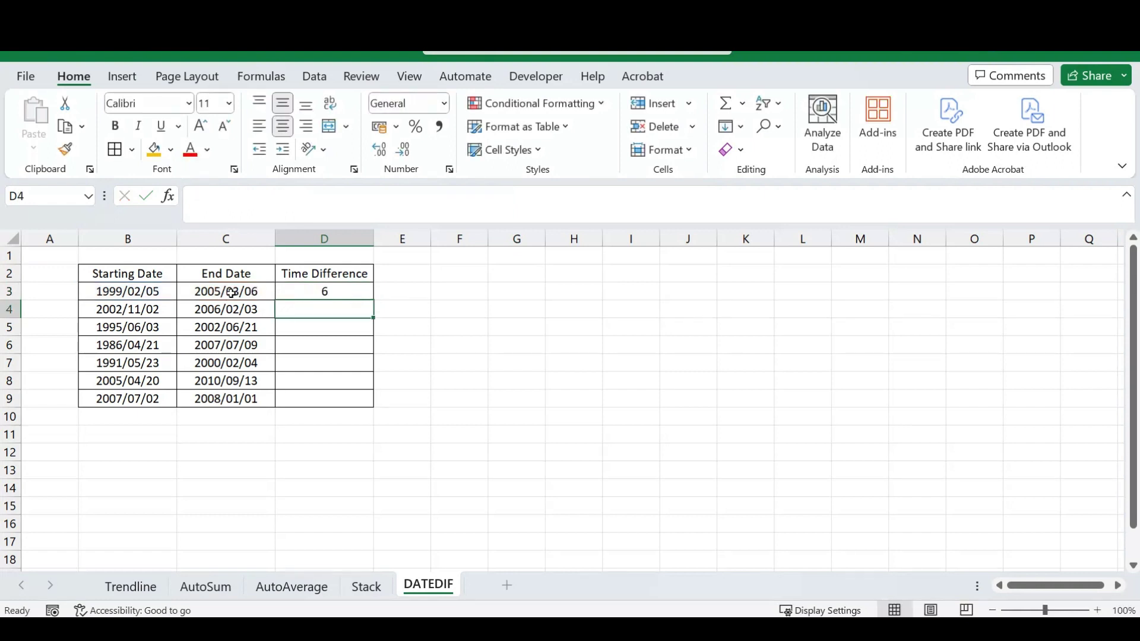
{"action": "key", "text": "Up"}
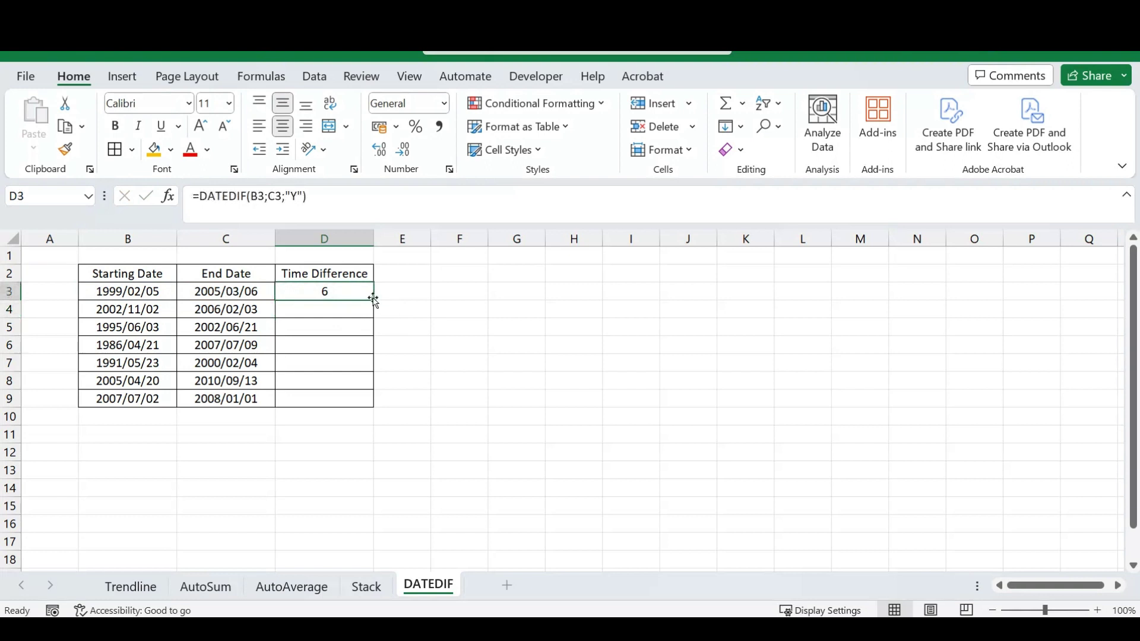
{"action": "double_click", "coordinate": [374, 300]}
{"action": "left_click", "coordinate": [503, 362]}
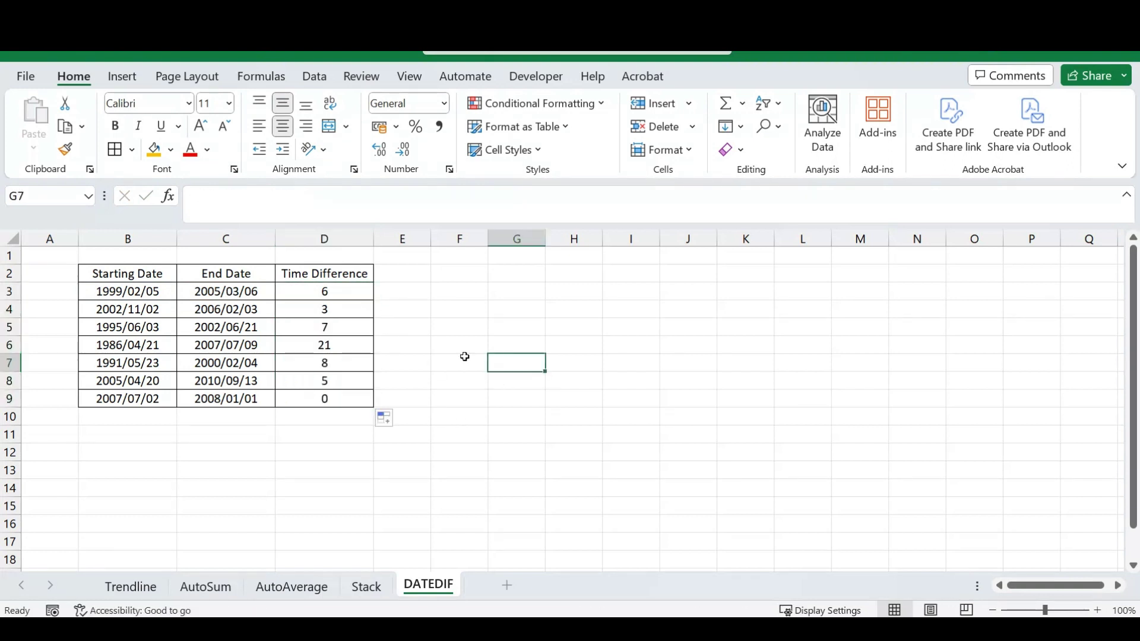
Change D3's DATEDIF unit to "M" and fill the months formula down to D9
{"action": "left_click", "coordinate": [345, 294]}
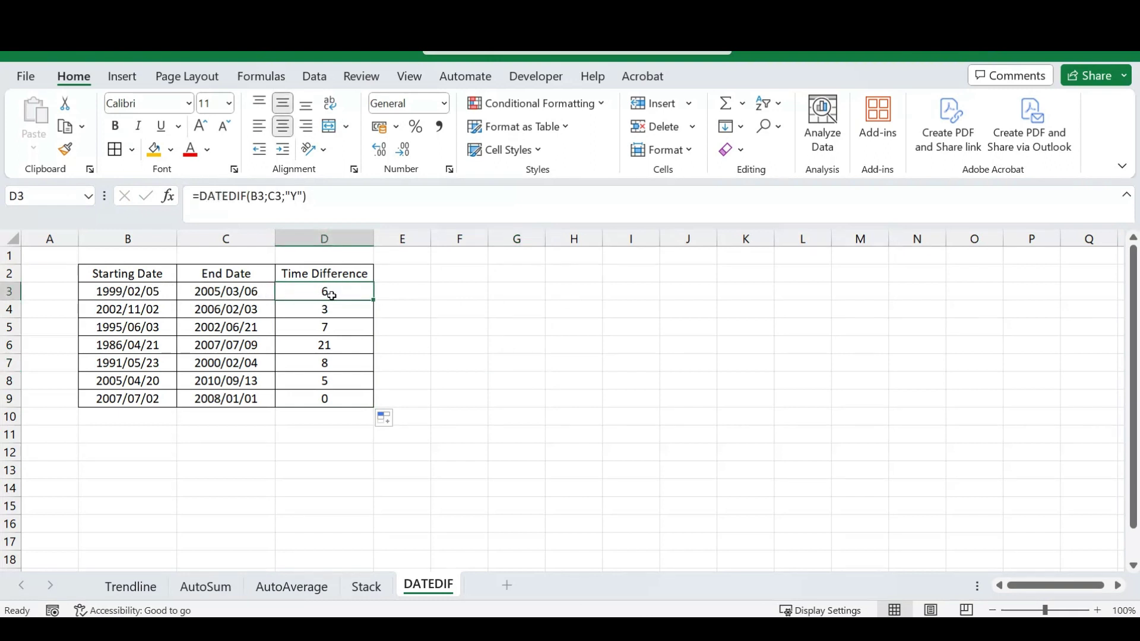
{"action": "left_click", "coordinate": [297, 196]}
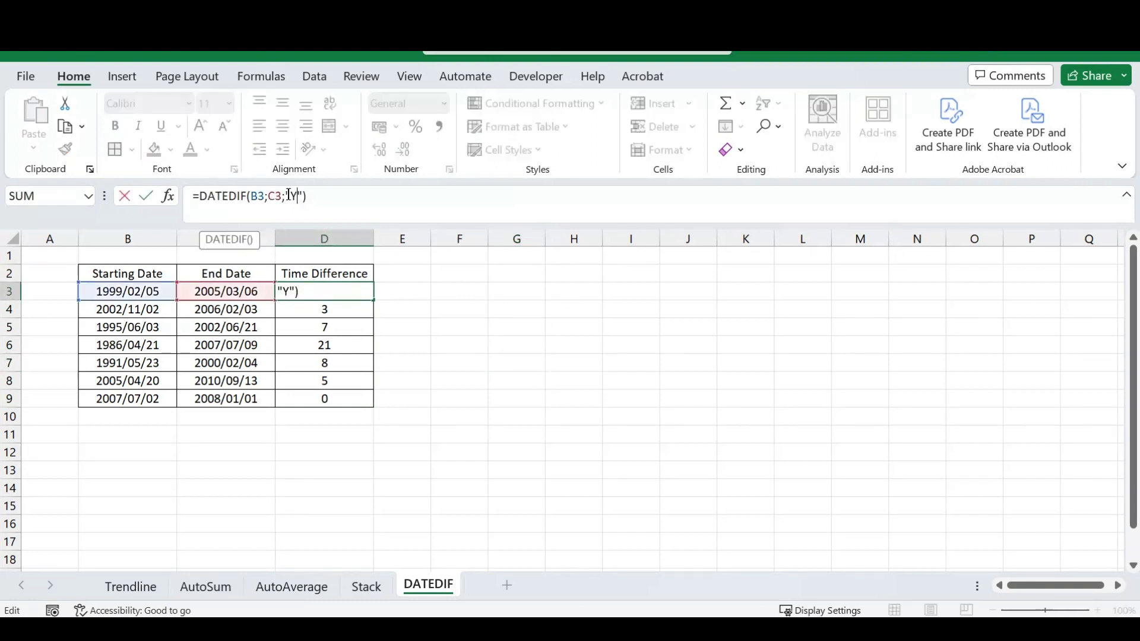
{"action": "key", "text": "shift+Left"}
{"action": "type", "text": "M"}
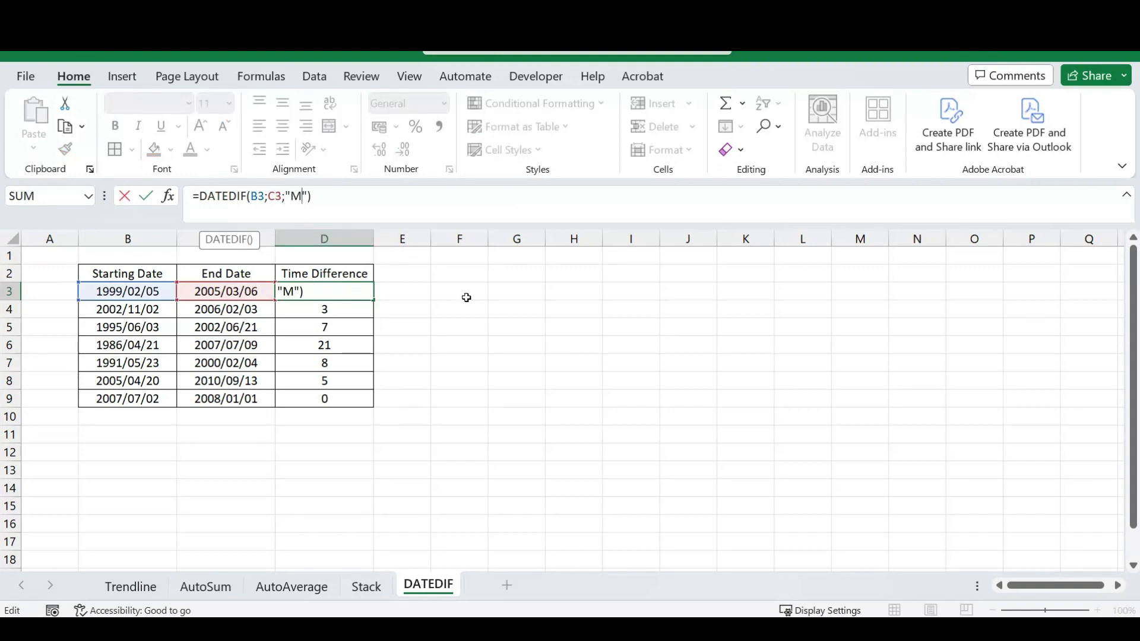
{"action": "key", "text": "ctrl+Return"}
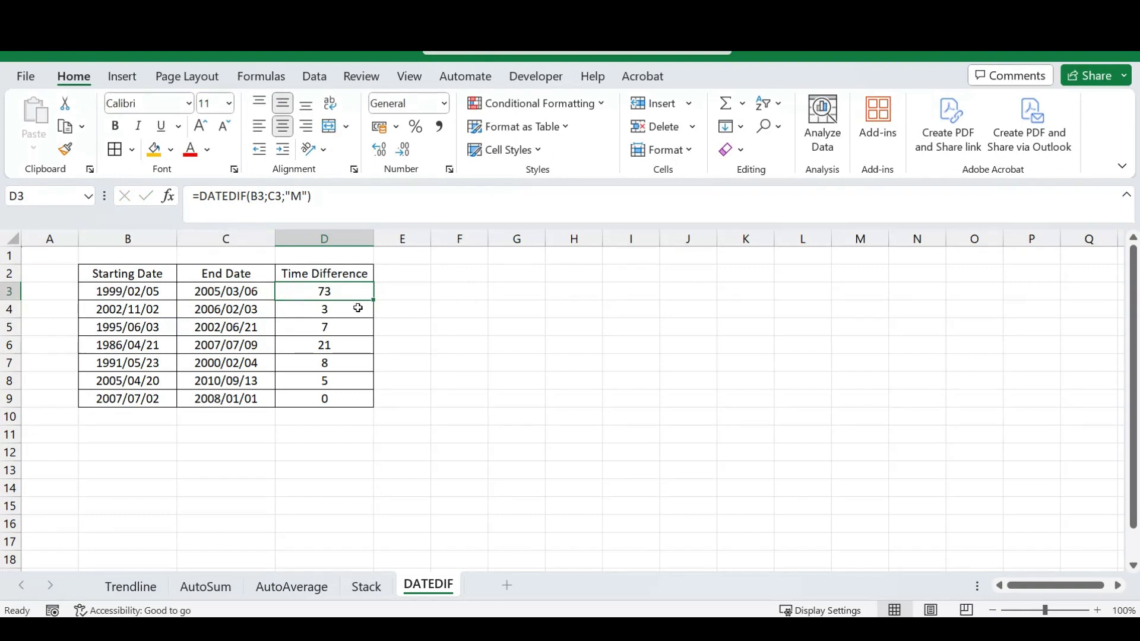
{"action": "left_click_drag", "start_coordinate": [374, 304], "coordinate": [371, 399]}
{"action": "left_click", "coordinate": [470, 299]}
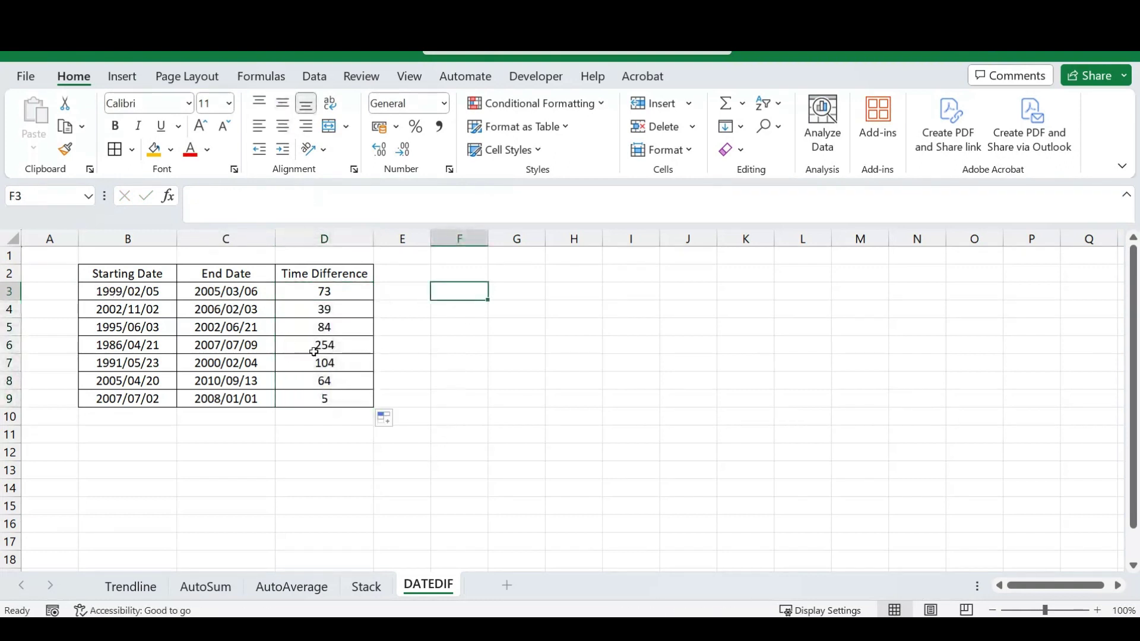
Switch the unit to "D" and fill D3:D9 with day counts (2221, 1189, 2575, 7749, 3179, 1972, 183)
{"action": "left_click", "coordinate": [336, 301]}
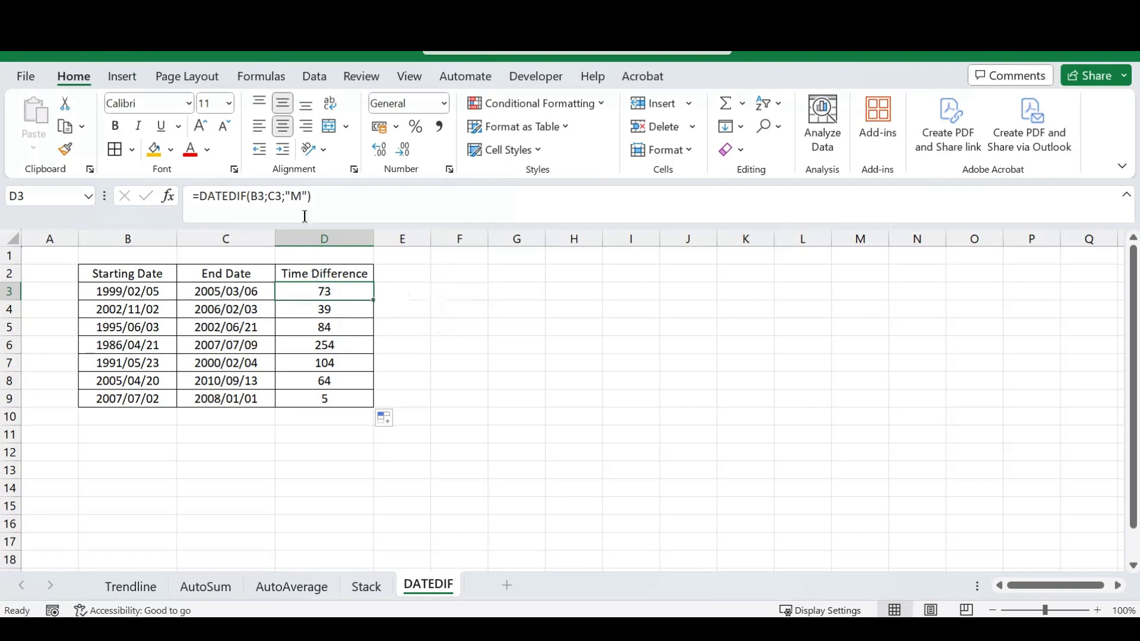
{"action": "left_click", "coordinate": [304, 196]}
{"action": "key", "text": "shift+Left"}
{"action": "type", "text": "D"}
{"action": "key", "text": "Return"}
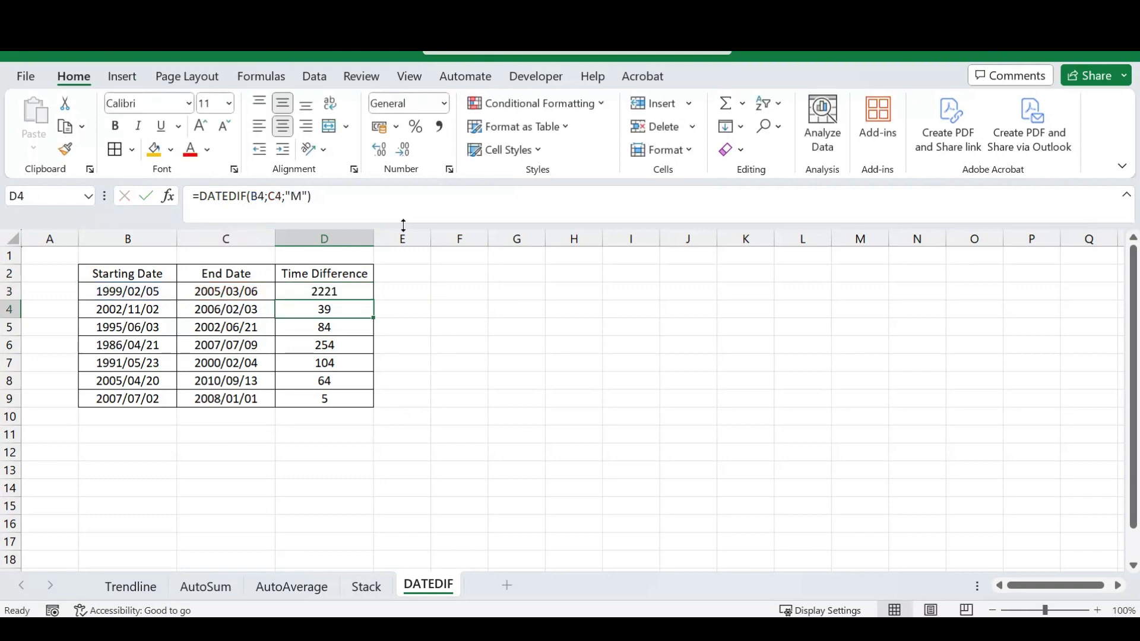
{"action": "key", "text": "Up"}
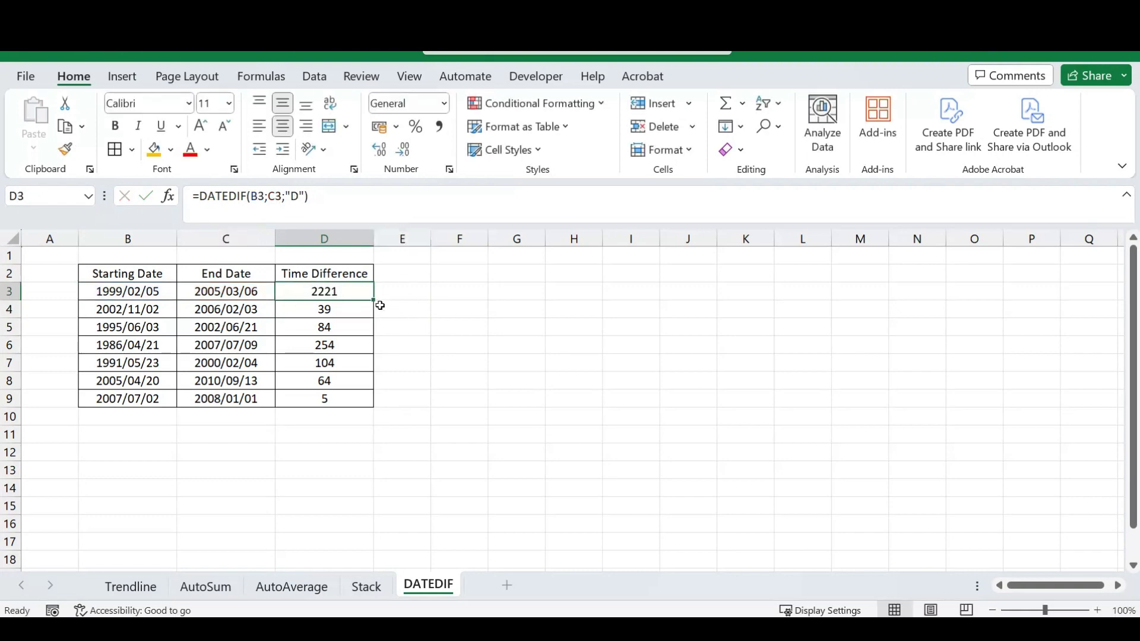
{"action": "left_click_drag", "start_coordinate": [373, 300], "coordinate": [353, 400]}
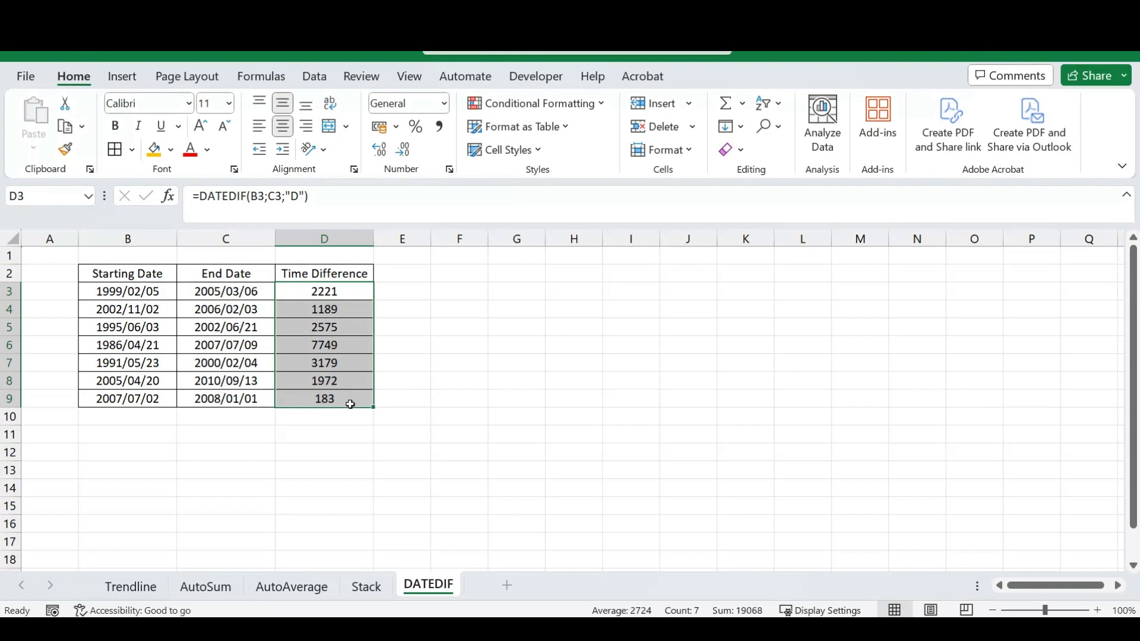
{"action": "left_click", "coordinate": [336, 289]}
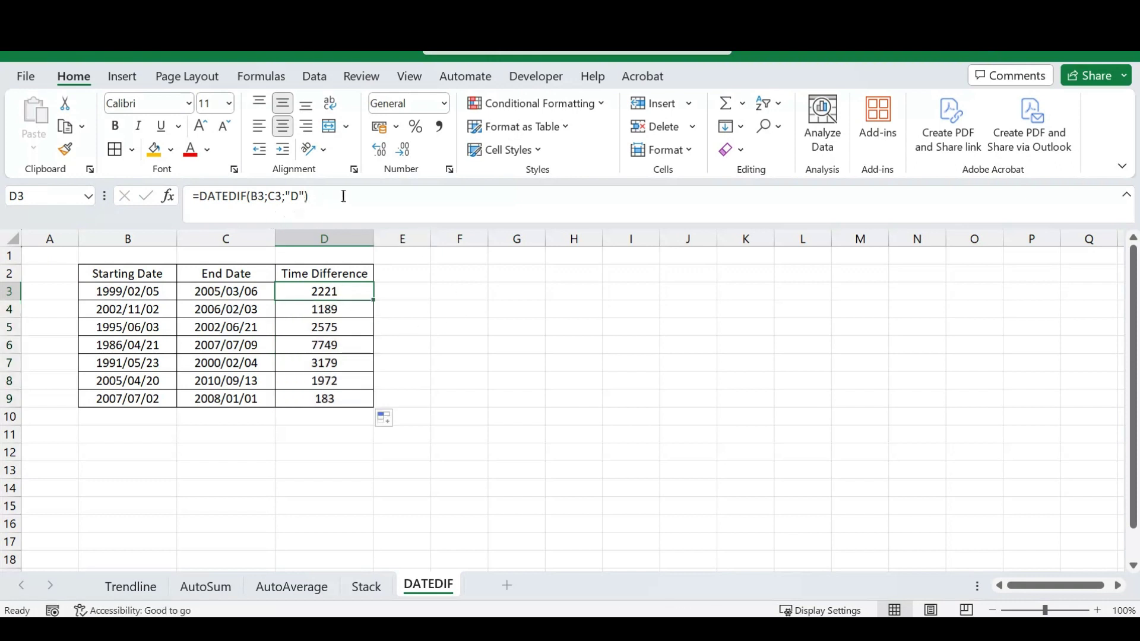
{"action": "left_click", "coordinate": [458, 293]}
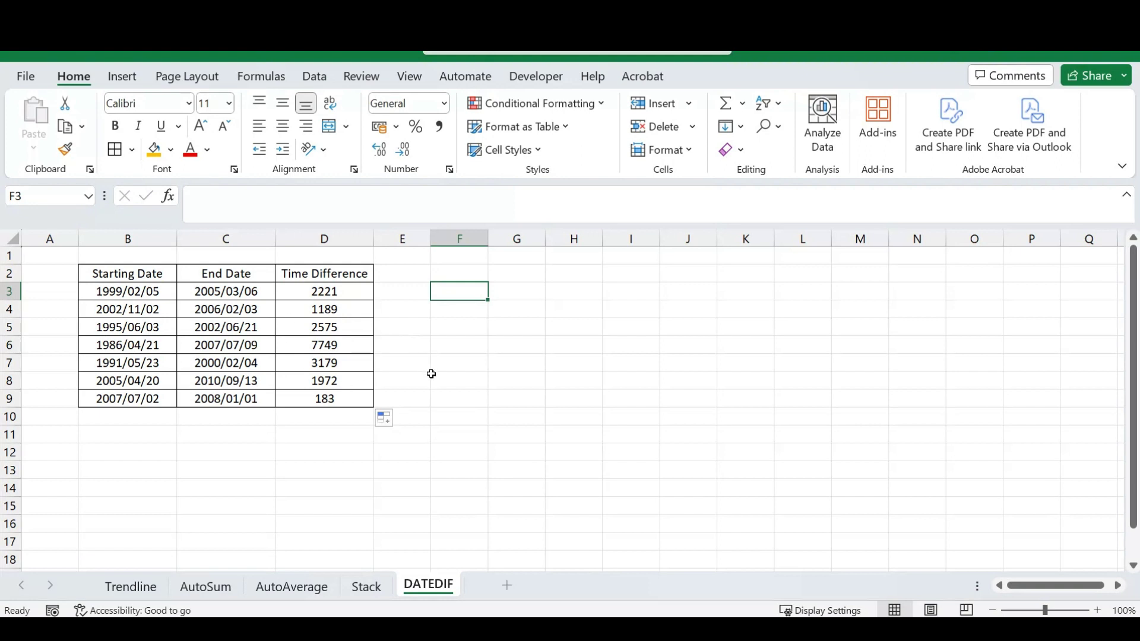
{"action": "left_click", "coordinate": [328, 294]}
{"action": "left_click", "coordinate": [223, 196]}
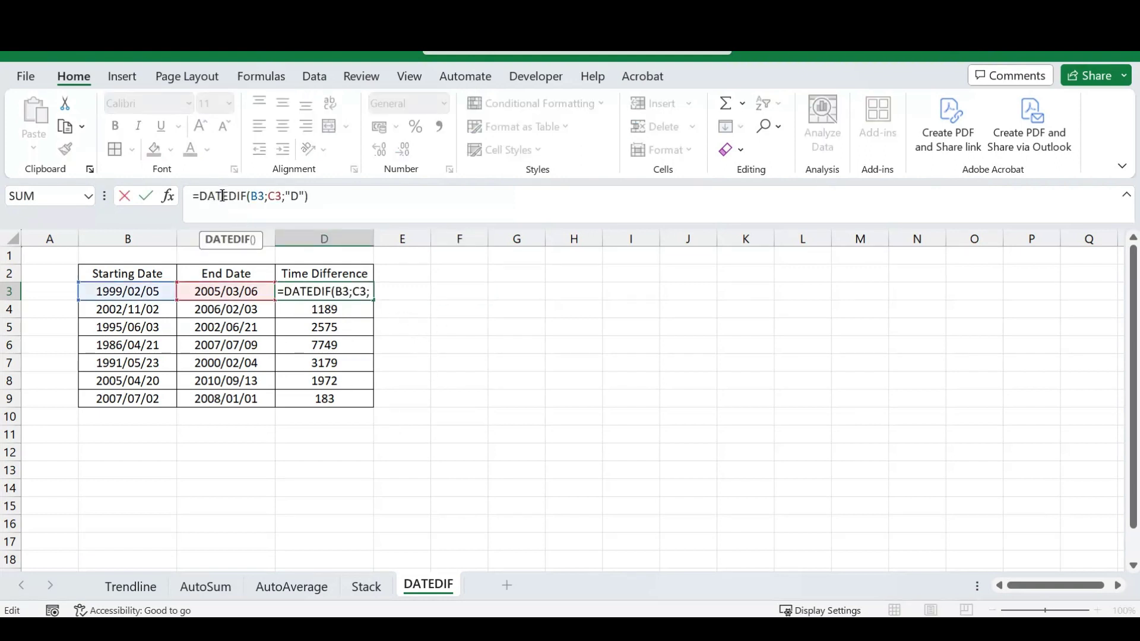
{"action": "key", "text": "F1"}
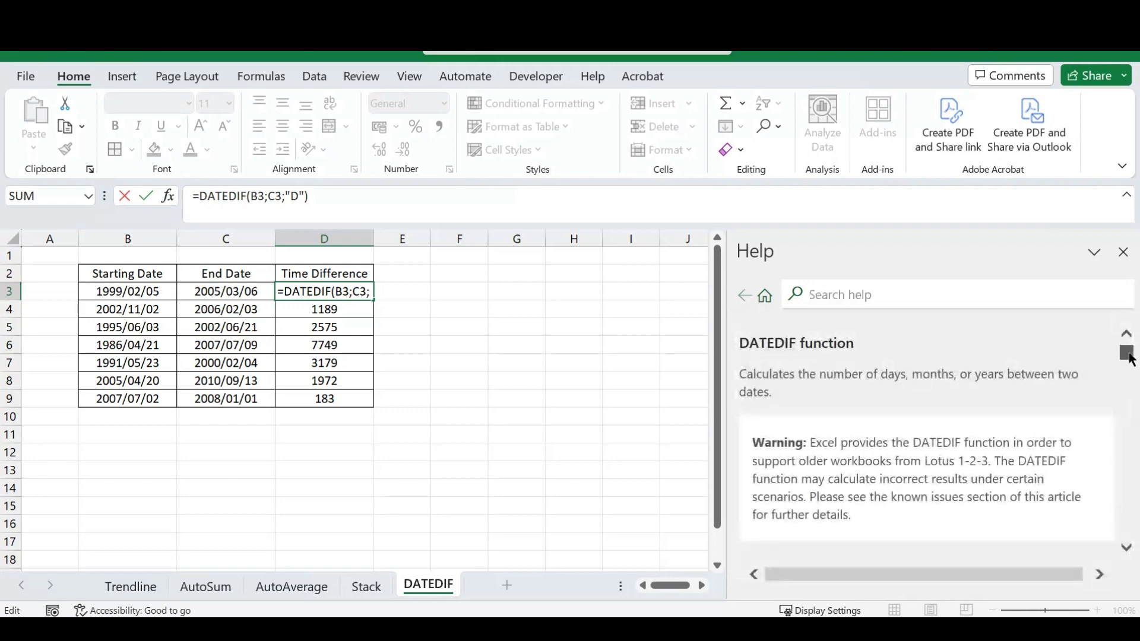
{"action": "left_click_drag", "start_coordinate": [1128, 357], "coordinate": [1116, 279]}
{"action": "left_click", "coordinate": [1124, 254]}
{"action": "left_click", "coordinate": [445, 308]}
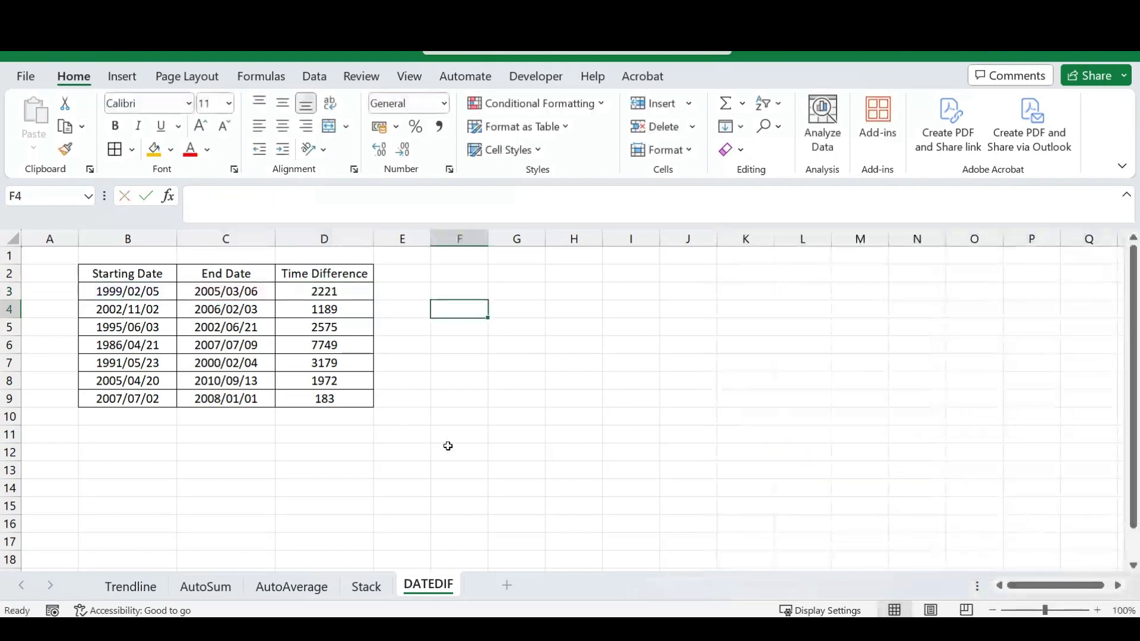